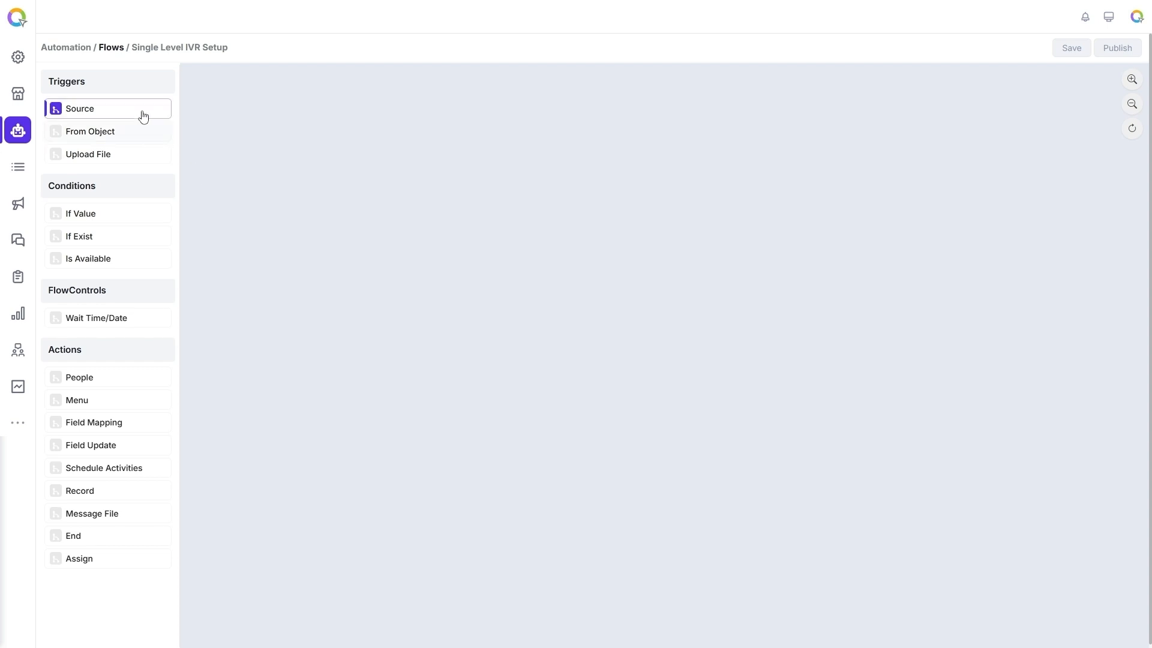
- Add a From Object trigger labelled "When an inbound call is received", described as starting the flow to route the call to the correct department
{"action": "left_click_drag", "start_coordinate": [99, 137], "coordinate": [289, 143]}
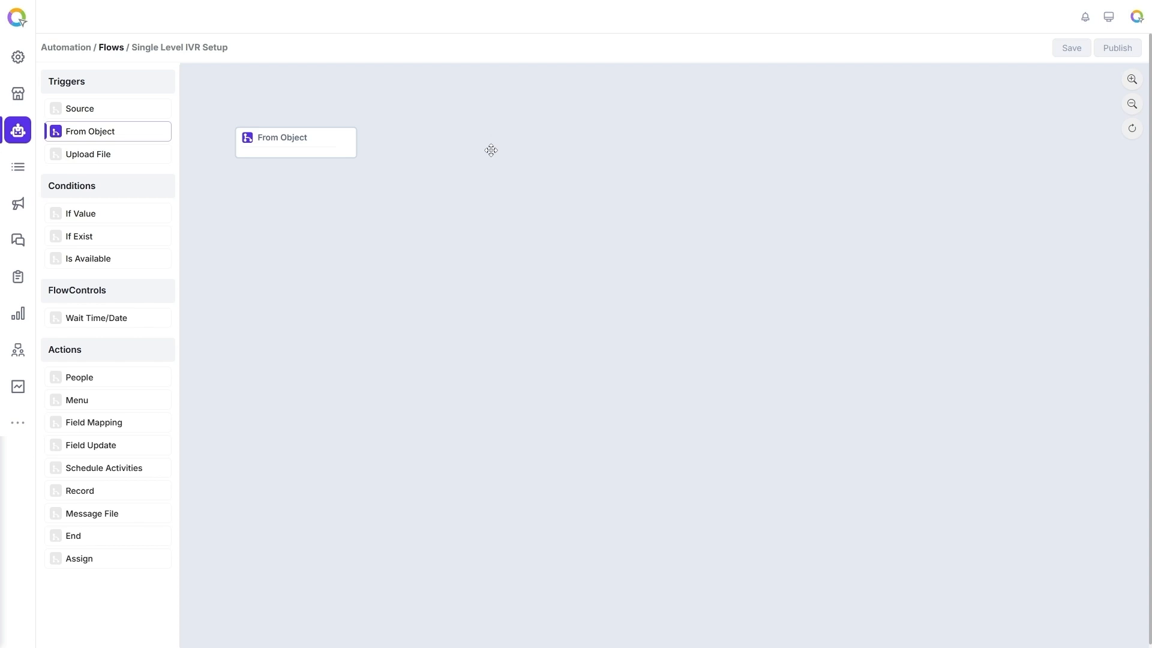
{"action": "left_click", "coordinate": [291, 137]}
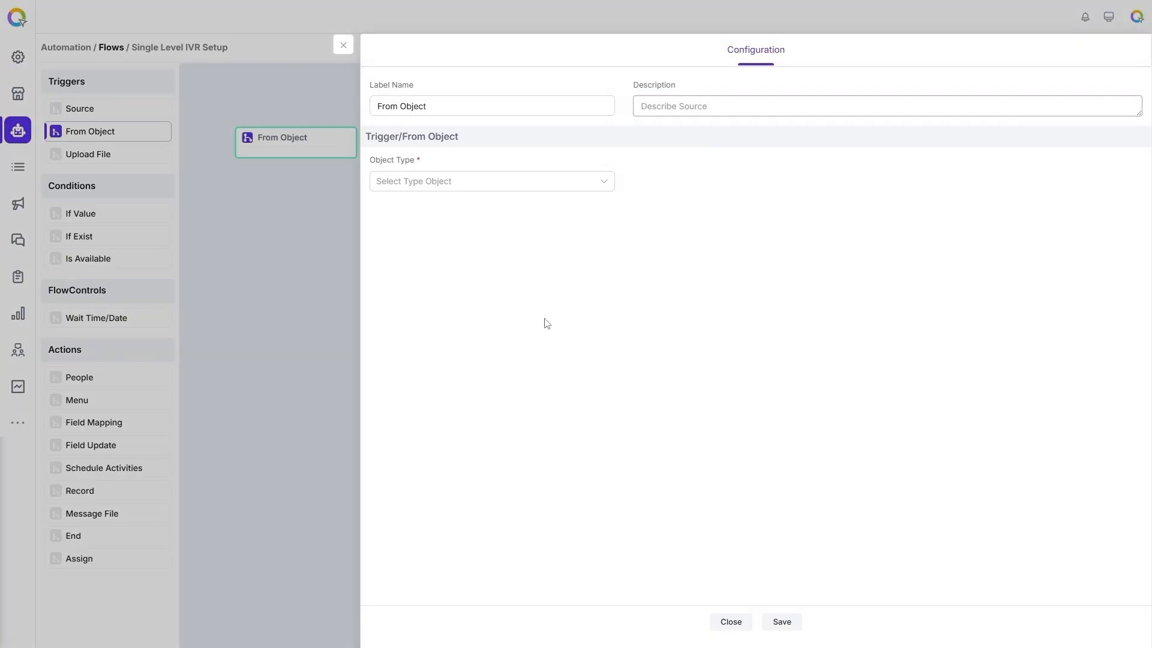
{"action": "triple_click", "coordinate": [527, 106]}
{"action": "type", "text": "When an inbound call is received"}
{"action": "left_click", "coordinate": [687, 107]}
{"action": "type", "text": "Starts the flow when an inbound call is received to route it to the correct department"}
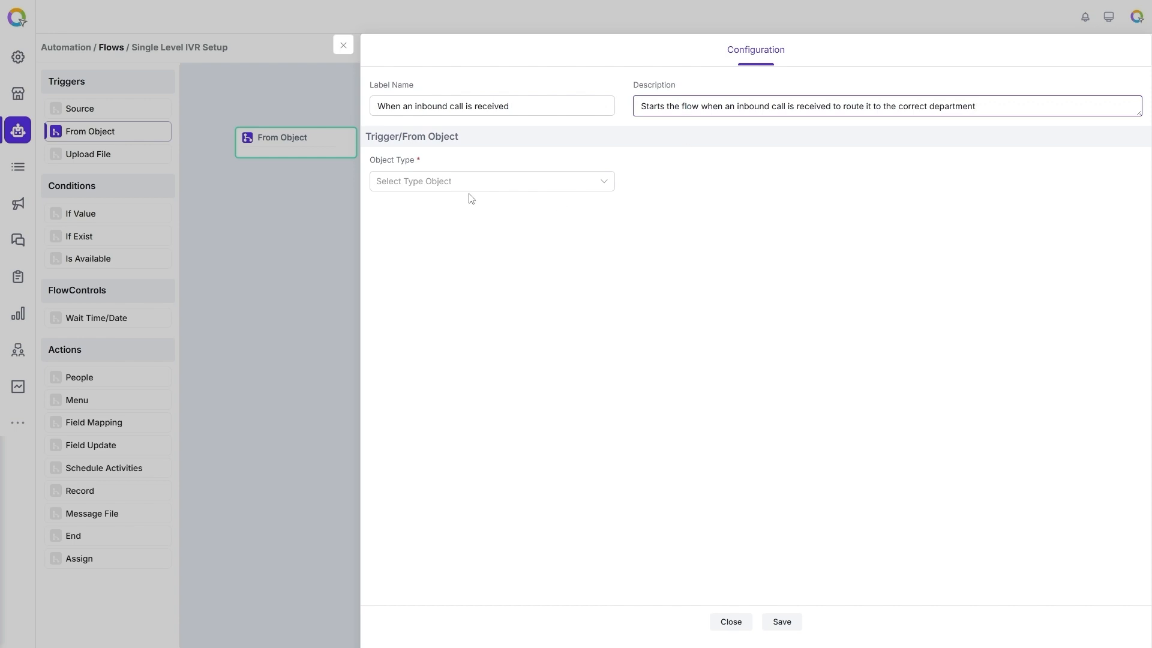
- Set the trigger's object type to Standard Object, its object to Communication.Cloud Telephony and its record to Create
{"action": "left_click", "coordinate": [502, 184]}
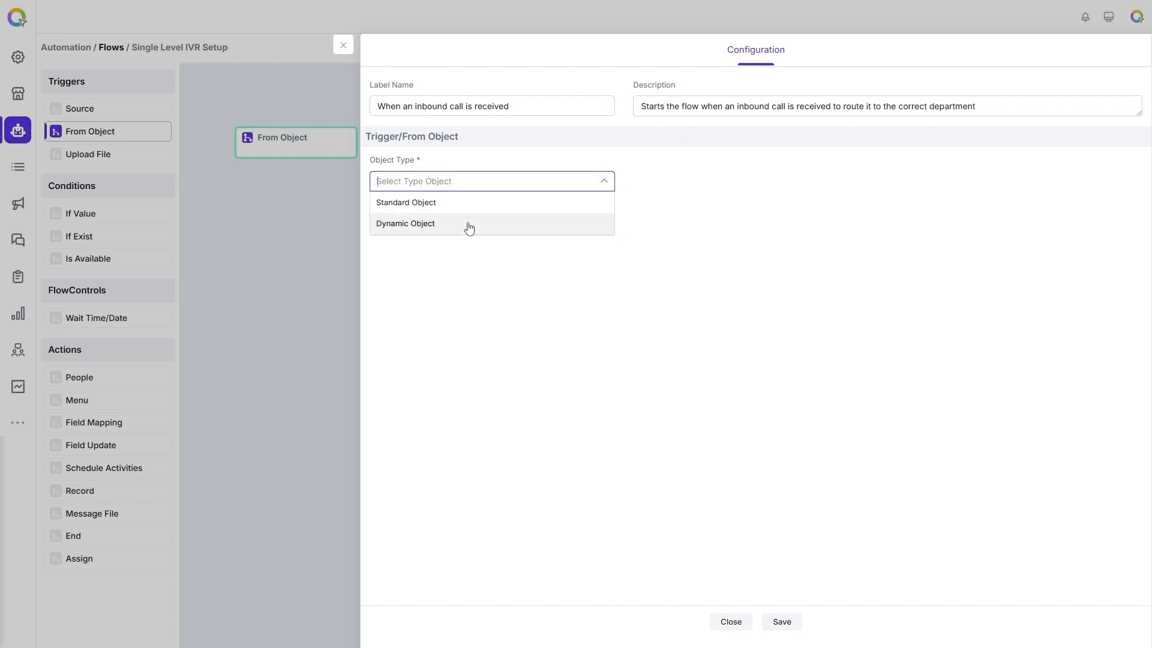
{"action": "left_click", "coordinate": [467, 203]}
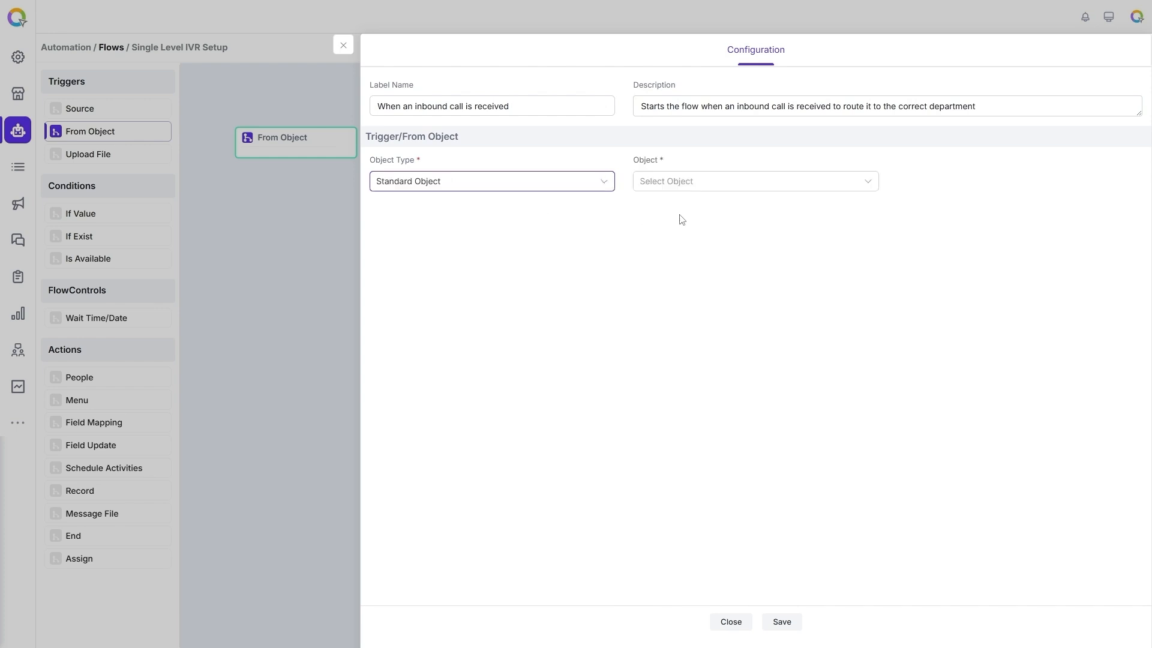
{"action": "left_click", "coordinate": [723, 186]}
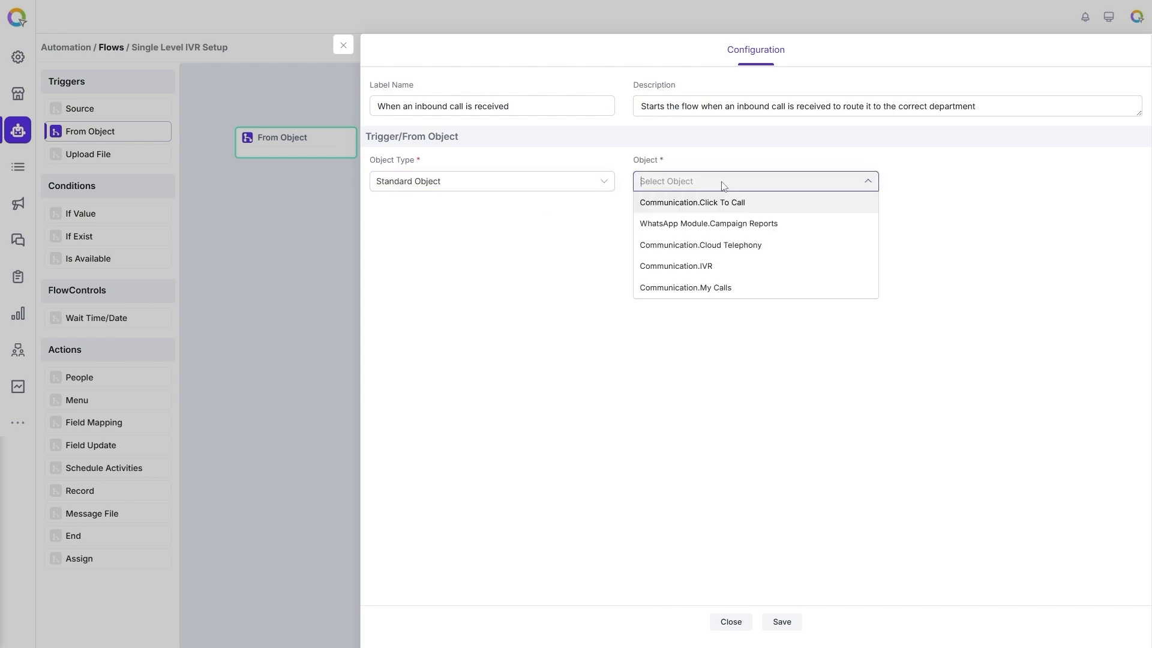
{"action": "left_click", "coordinate": [730, 249]}
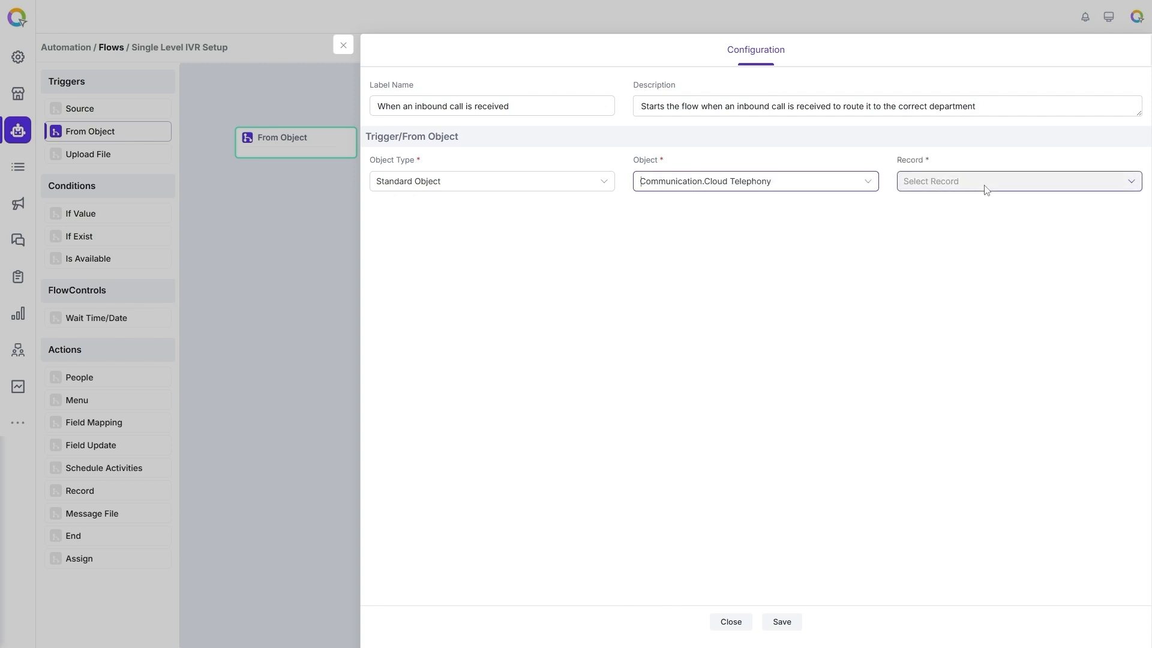
{"action": "left_click", "coordinate": [985, 189]}
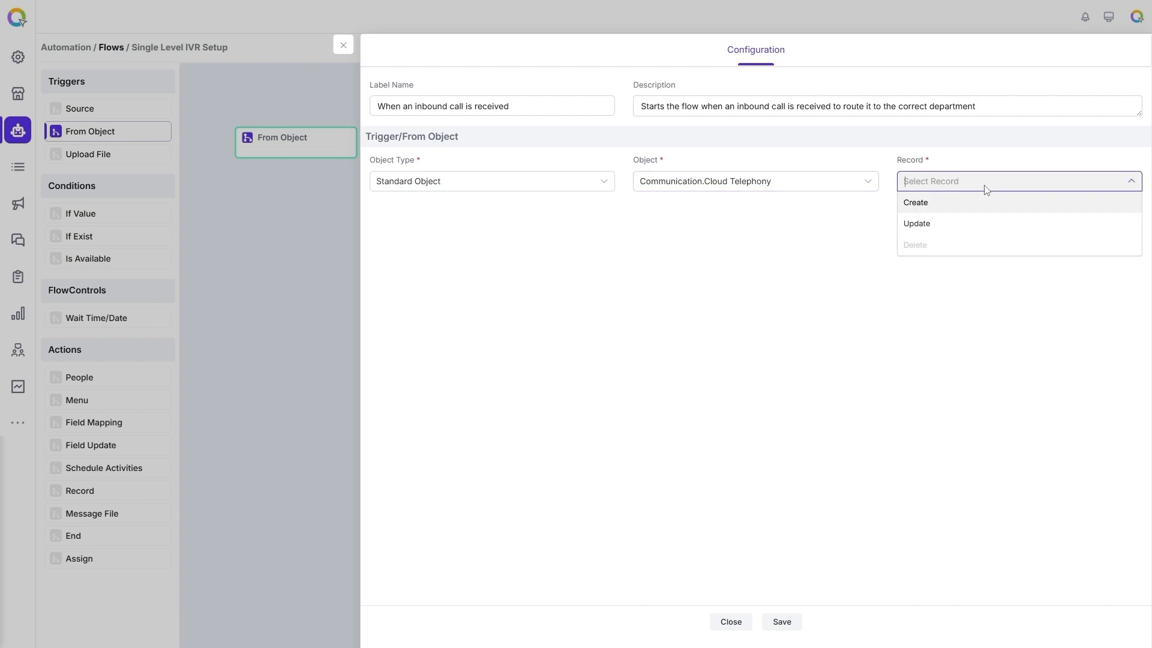
{"action": "left_click", "coordinate": [936, 208]}
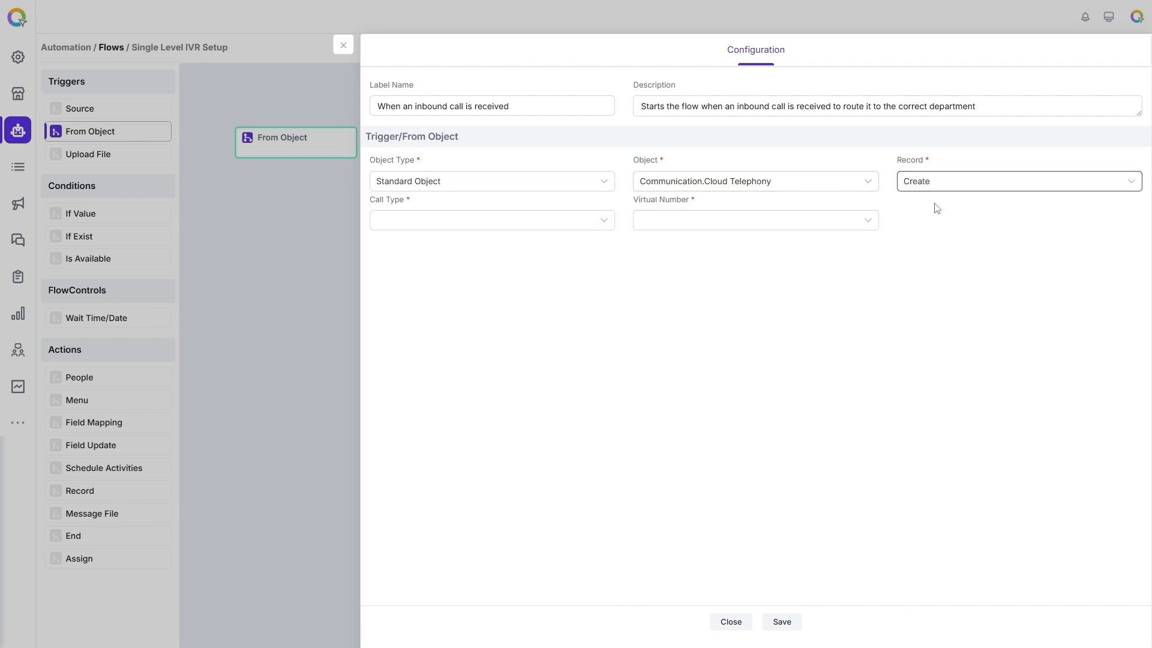
- Set the trigger's call type to inbound, choose the virtual number, and save the trigger configuration
{"action": "left_click", "coordinate": [605, 226]}
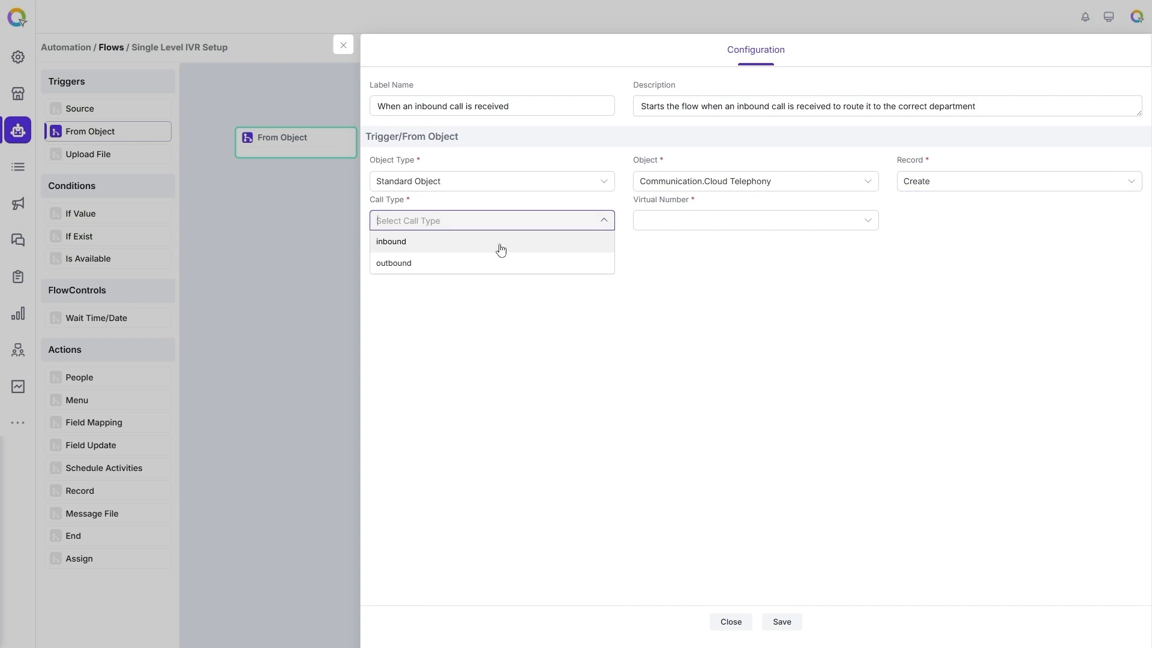
{"action": "left_click", "coordinate": [438, 243]}
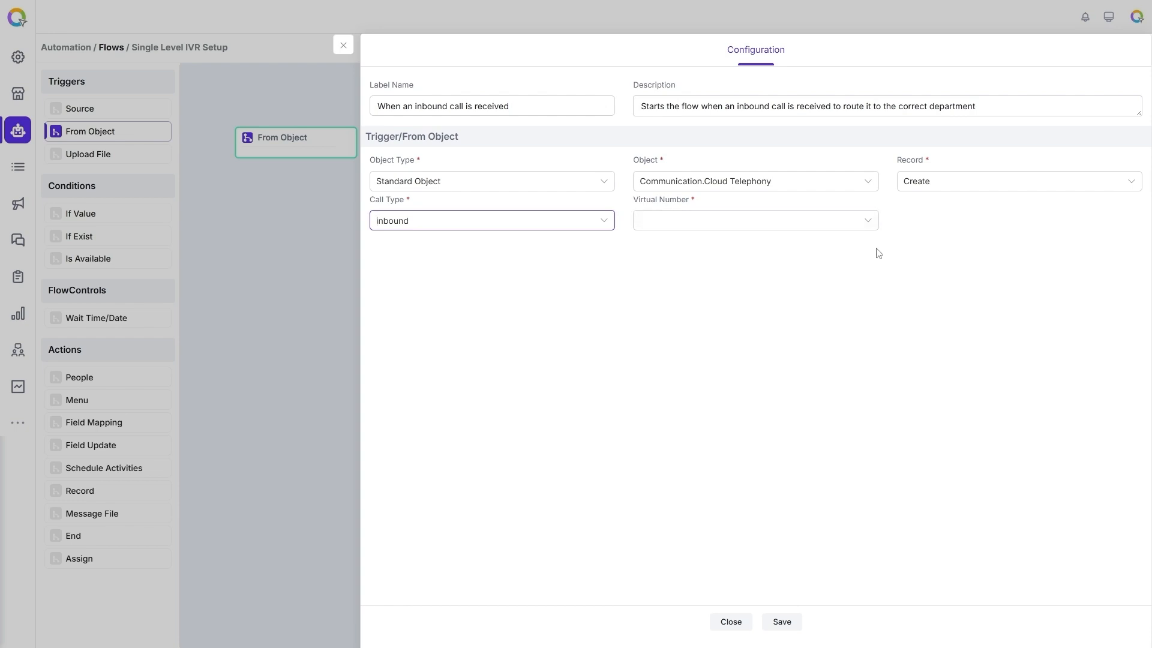
{"action": "left_click", "coordinate": [866, 222]}
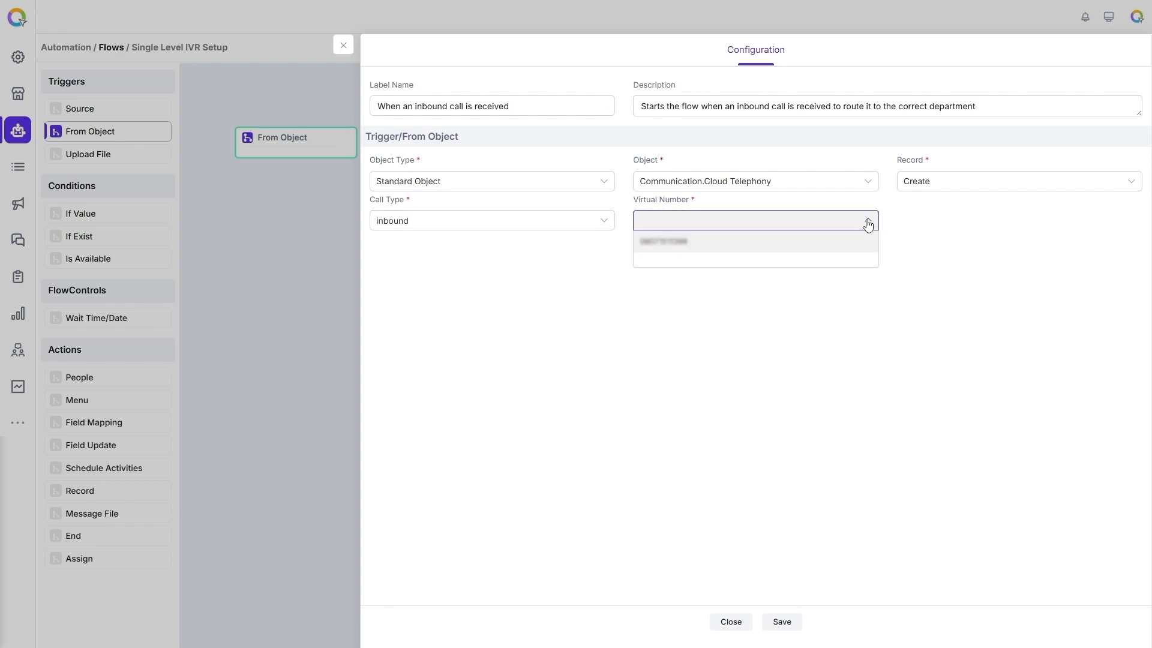
{"action": "left_click", "coordinate": [757, 245]}
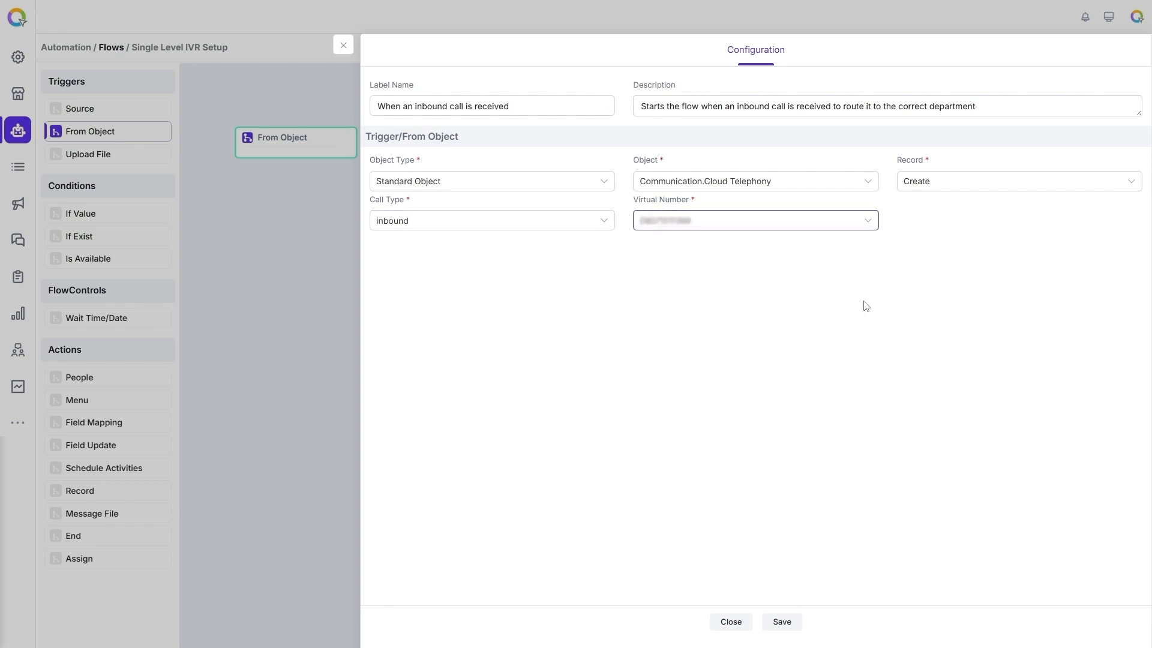
{"action": "left_click", "coordinate": [783, 622]}
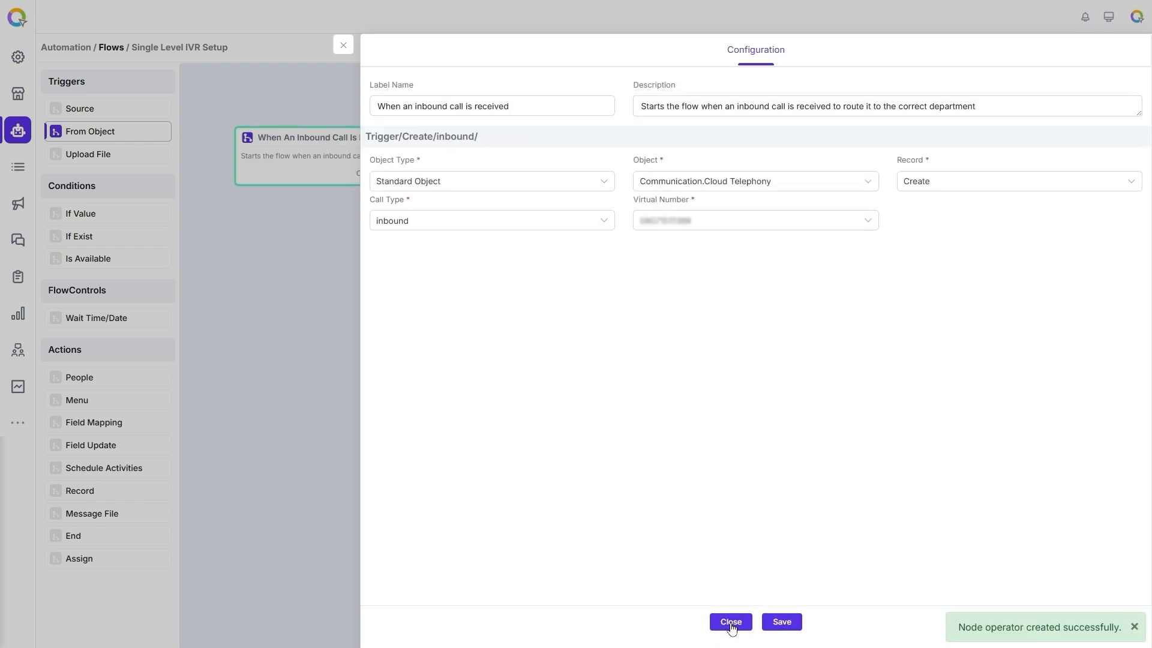
{"action": "left_click", "coordinate": [731, 624]}
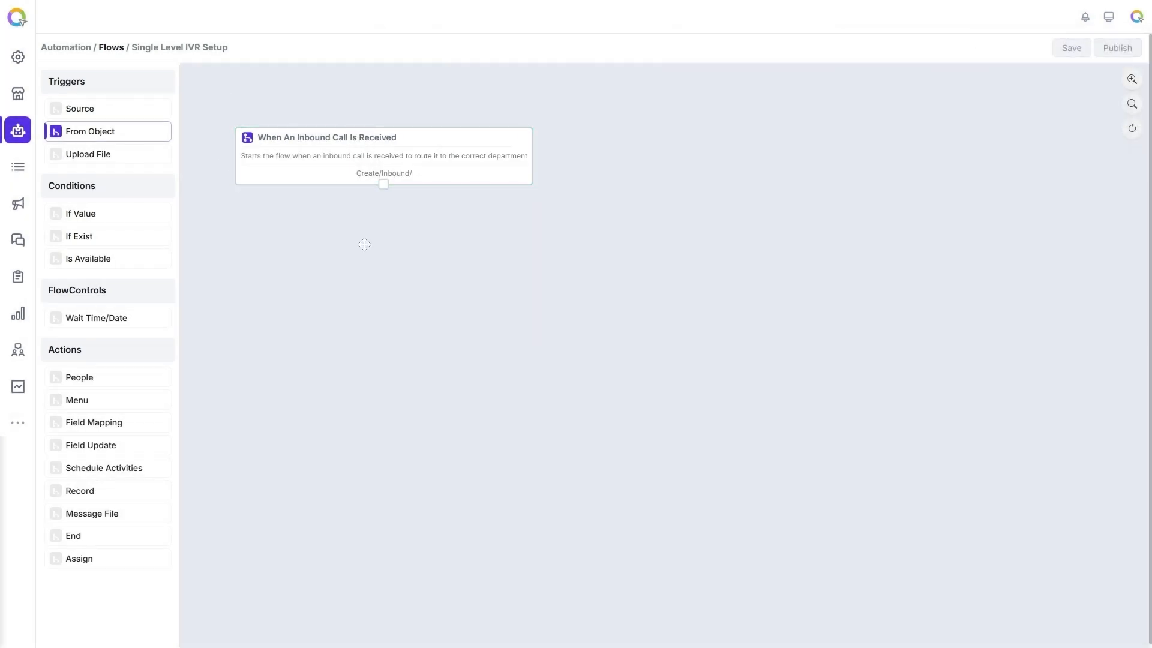
- Add a Message File action below the trigger, labelled "Play Welcome Message" and described as "Plays a welcome message to the caller with IVR options"
{"action": "left_click_drag", "start_coordinate": [92, 513], "coordinate": [205, 498]}
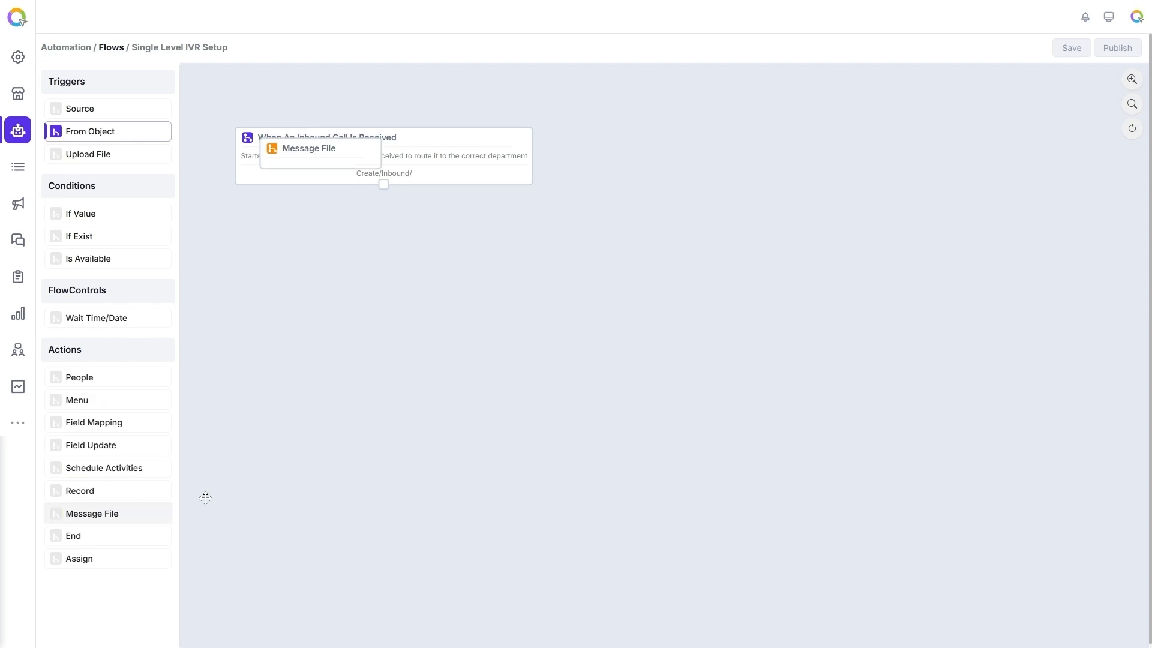
{"action": "left_click_drag", "start_coordinate": [351, 147], "coordinate": [343, 233]}
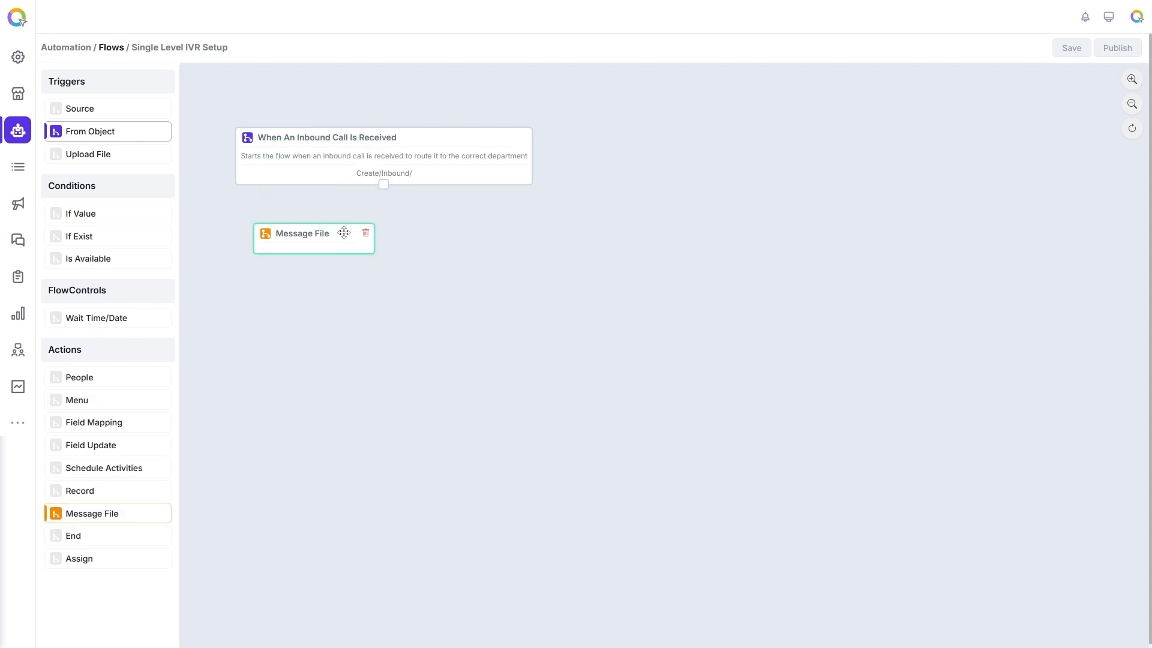
{"action": "left_click", "coordinate": [342, 233]}
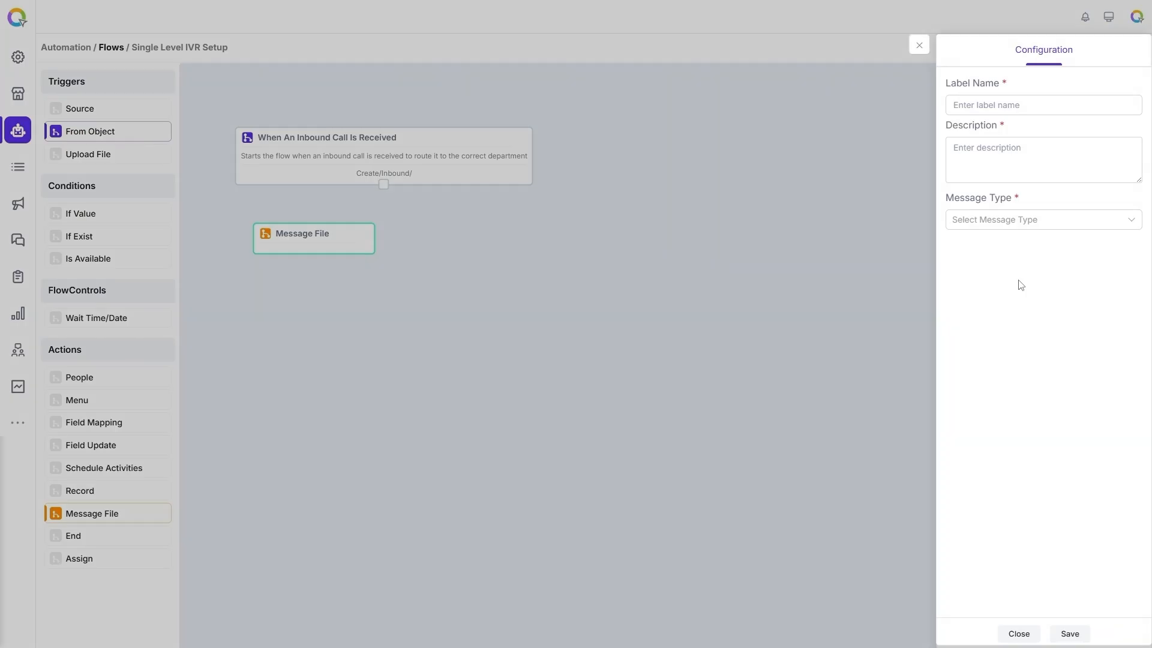
{"action": "left_click", "coordinate": [1020, 103]}
{"action": "type", "text": "Play Welcome Message"}
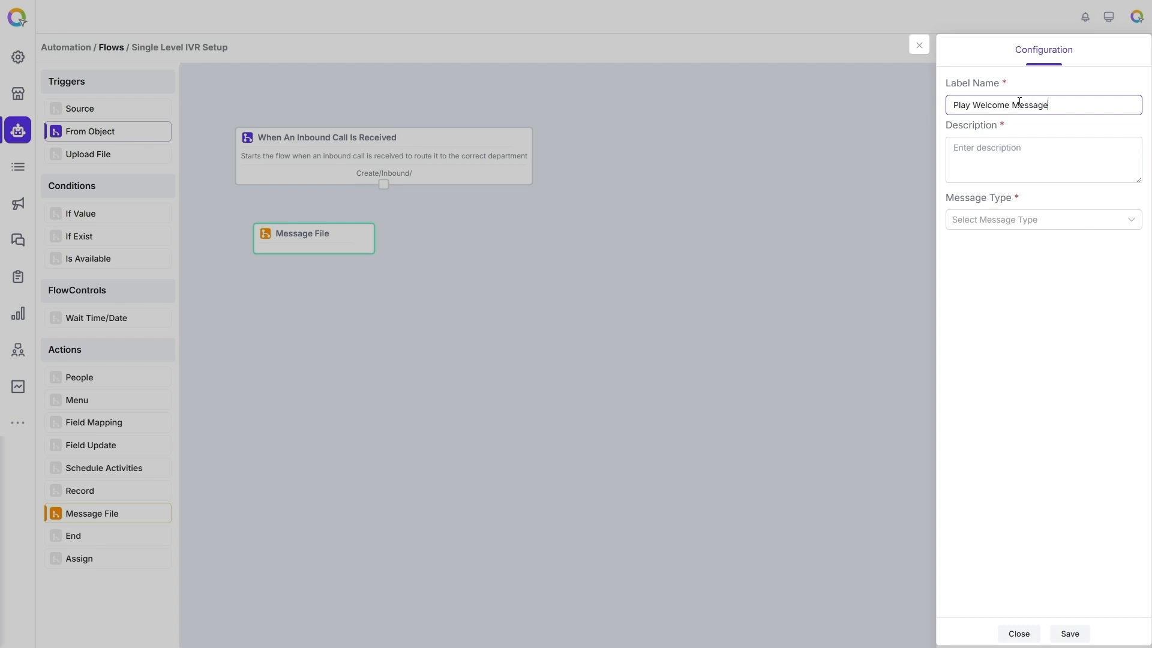
{"action": "key", "text": "Tab"}
{"action": "type", "text": "Plays a welcome message to the caller with IVR options"}
- Set the welcome message's message type to Voice and its voice type to To Caller
{"action": "left_click", "coordinate": [1009, 221]}
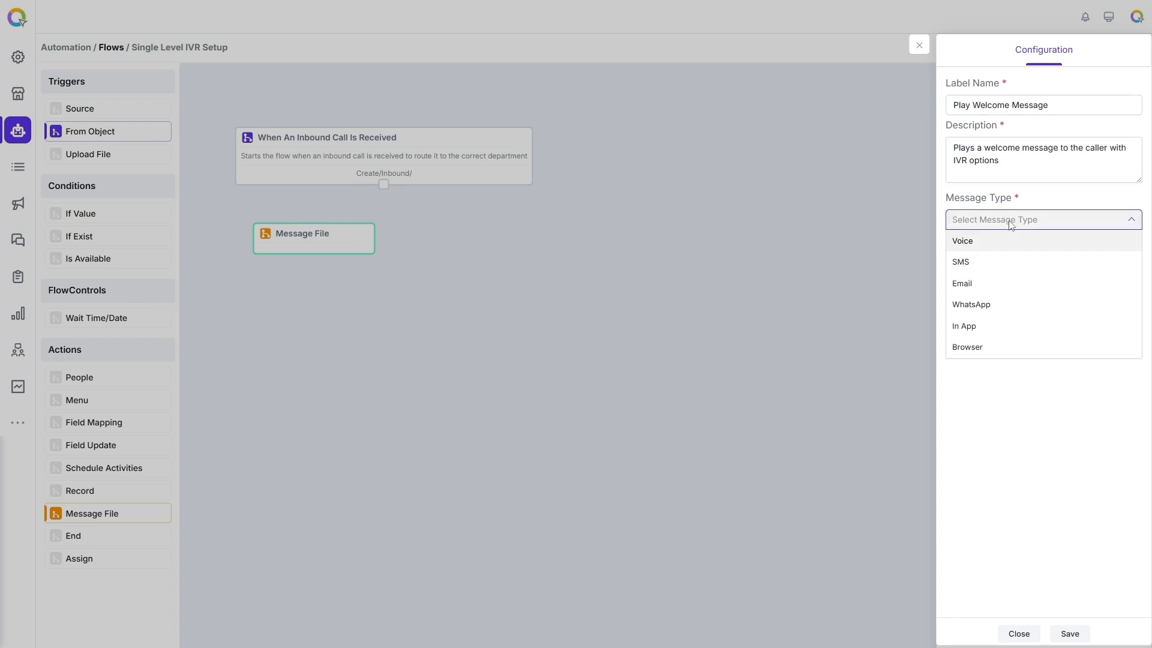
{"action": "left_click", "coordinate": [976, 243]}
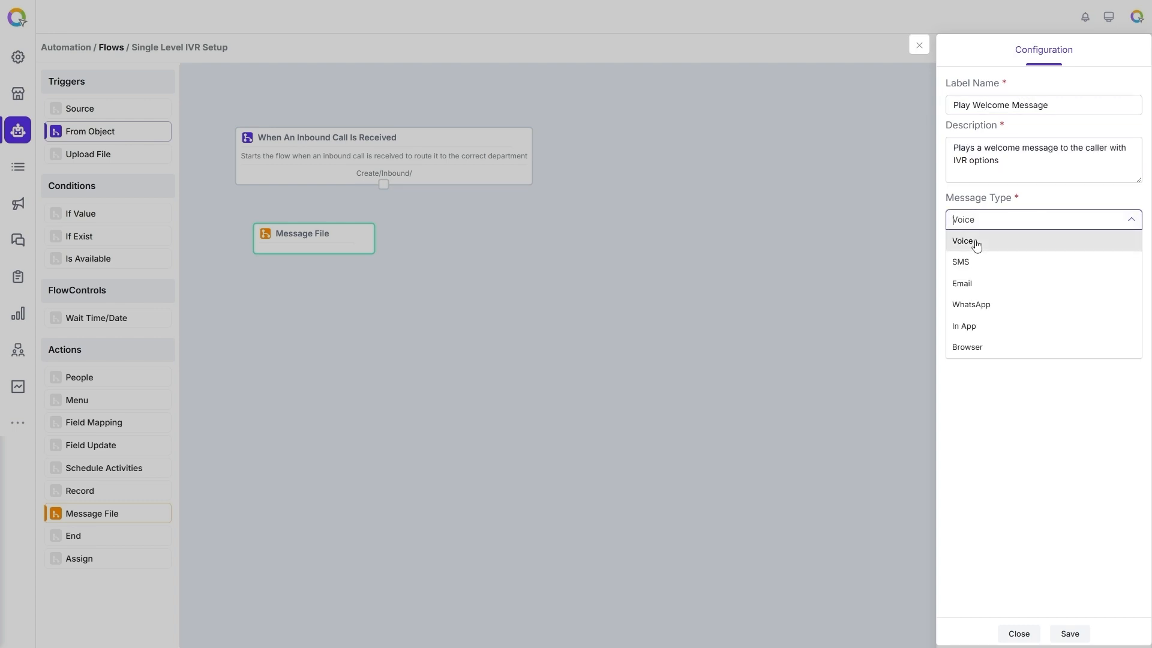
{"action": "left_click", "coordinate": [1070, 199]}
{"action": "left_click", "coordinate": [1013, 257]}
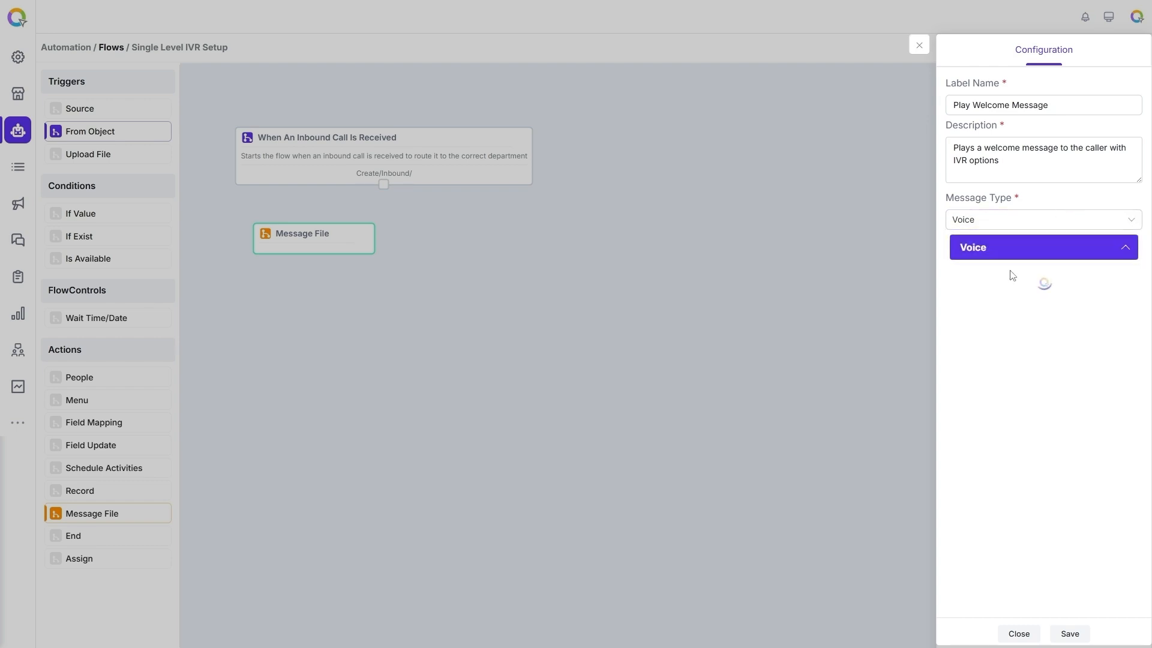
{"action": "left_click", "coordinate": [1017, 298]}
{"action": "left_click", "coordinate": [991, 324]}
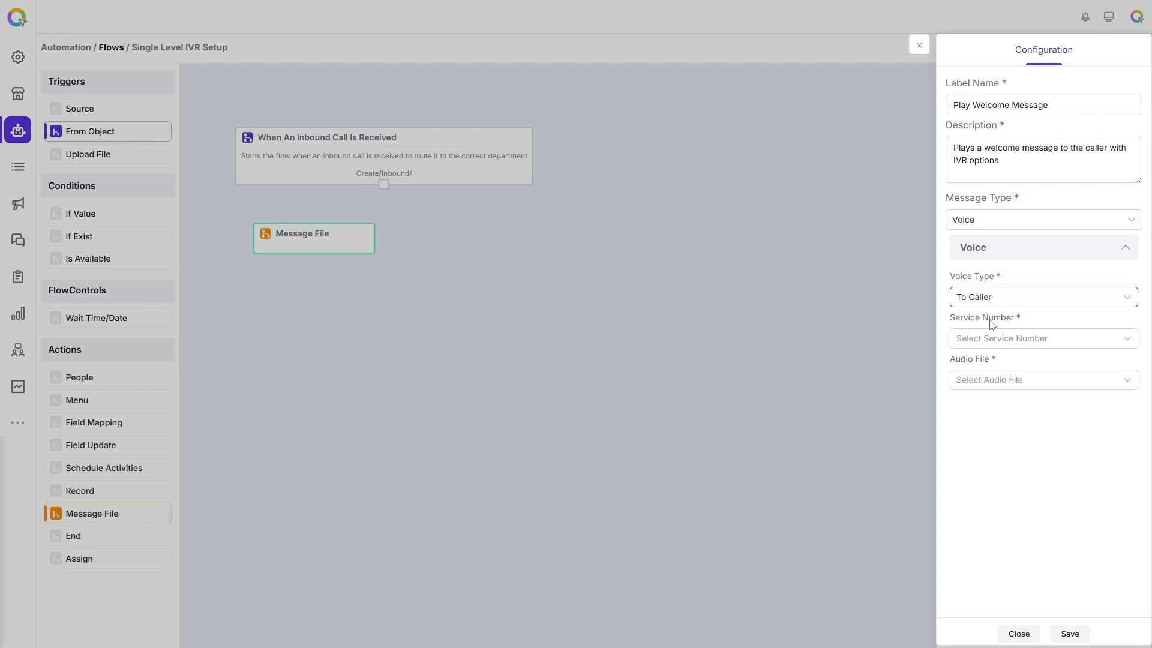
- Choose the service number and the 124948_7374_Welcome audio file, save the message action, and connect the inbound call trigger to it
{"action": "left_click", "coordinate": [1007, 340]}
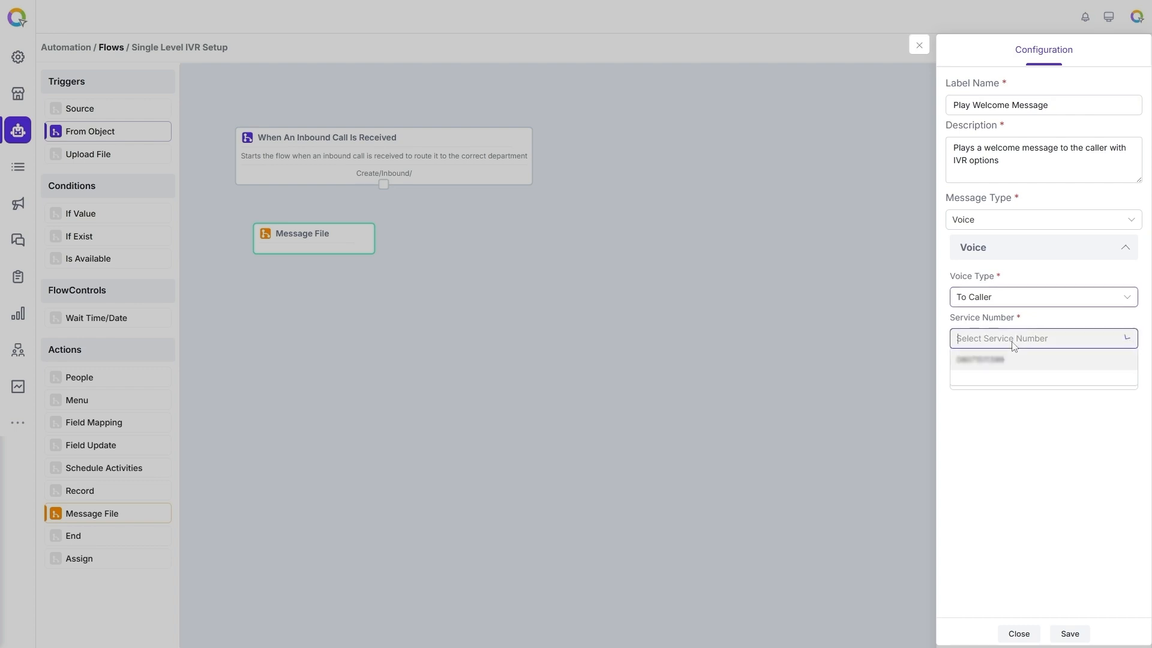
{"action": "left_click", "coordinate": [993, 360]}
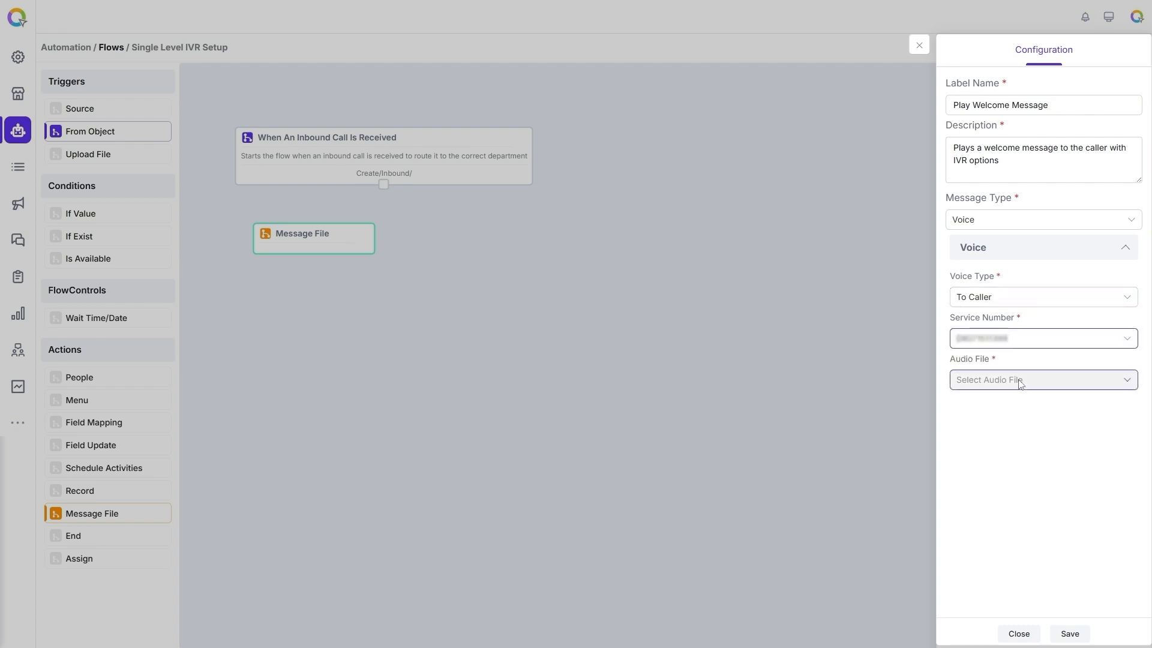
{"action": "left_click", "coordinate": [1020, 384]}
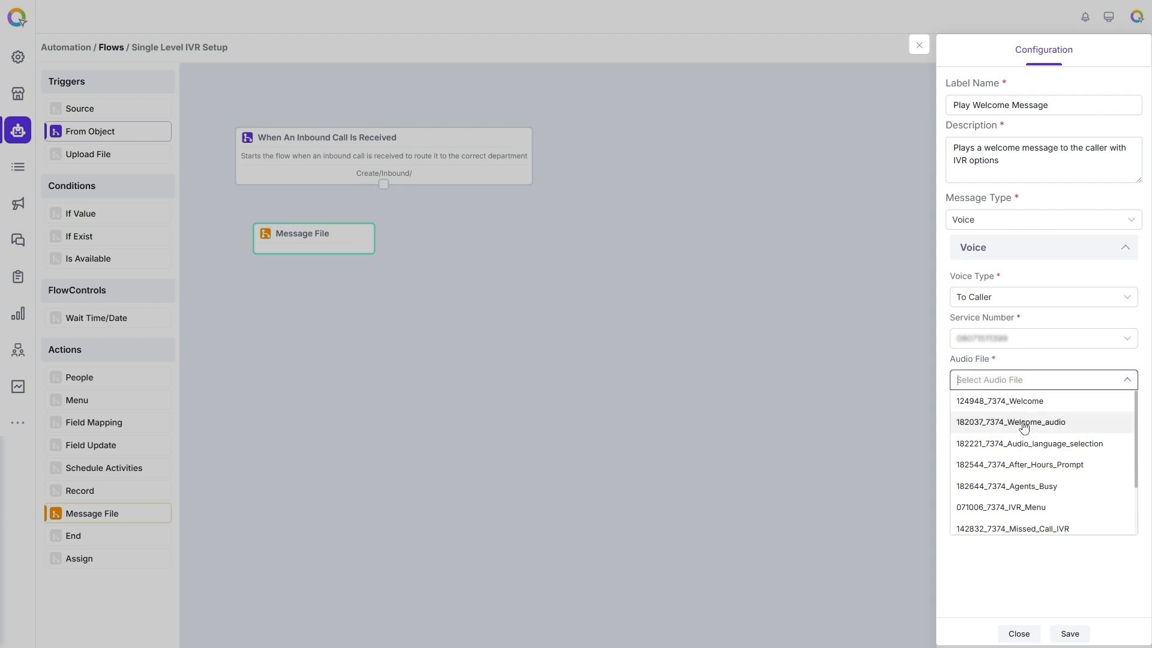
{"action": "scroll", "coordinate": [1023, 427], "scroll_direction": "down", "scroll_amount": 3}
{"action": "scroll", "coordinate": [1024, 432], "scroll_direction": "up", "scroll_amount": 1}
{"action": "scroll", "coordinate": [1023, 432], "scroll_direction": "up", "scroll_amount": 2}
{"action": "left_click", "coordinate": [1017, 406]}
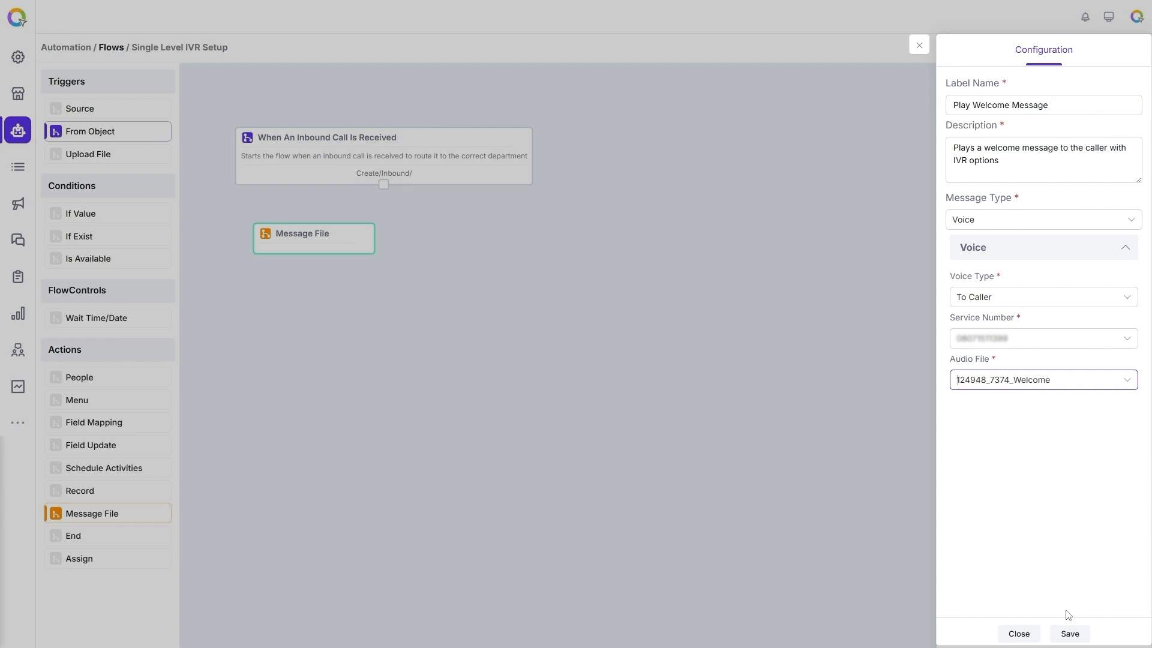
{"action": "left_click", "coordinate": [1069, 633]}
{"action": "left_click_drag", "start_coordinate": [383, 185], "coordinate": [267, 239]}
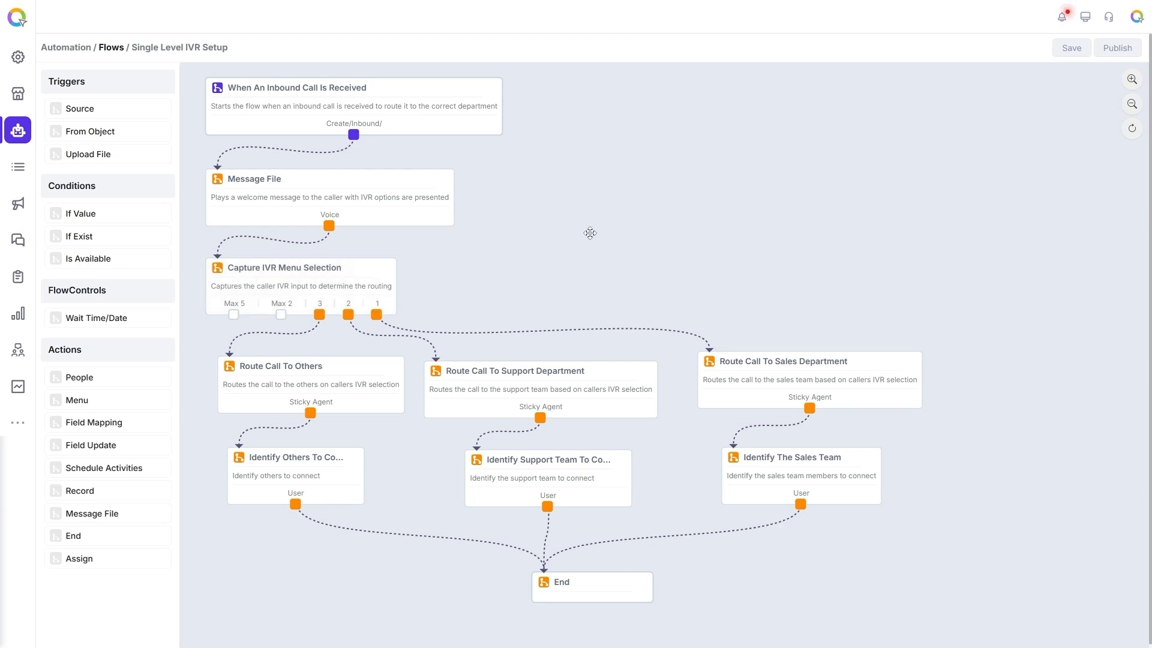
- Select Virtual Number as the menu type of Capture IVR Menu Selection, check its maximum number of inputs, and save the node
{"action": "left_click", "coordinate": [299, 273]}
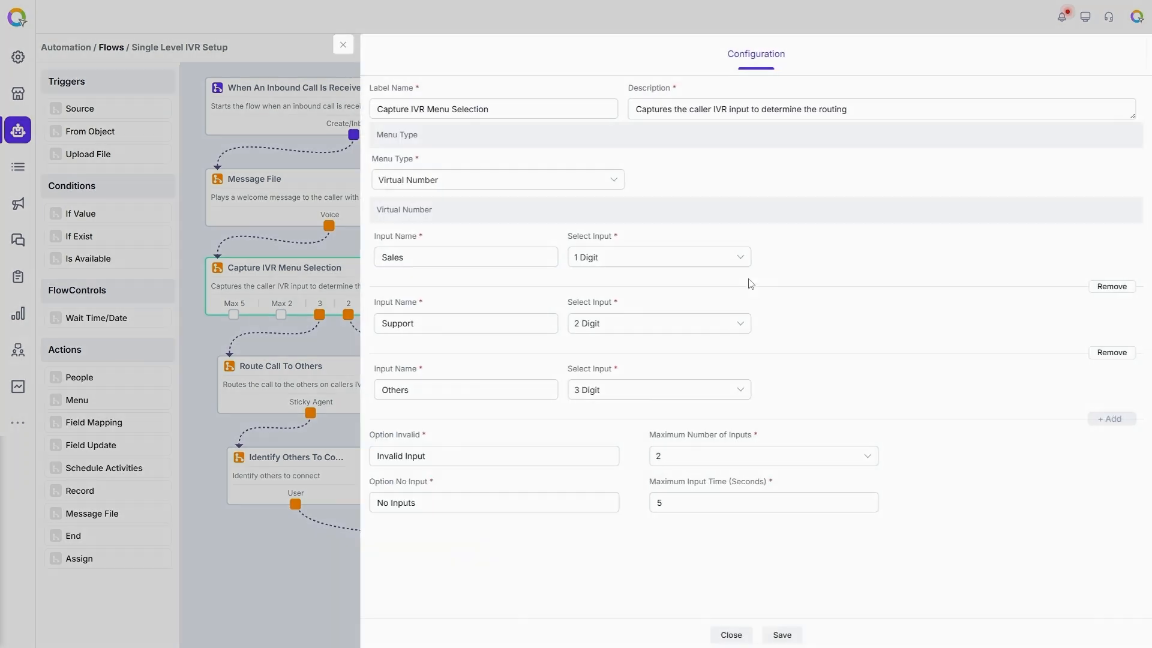
{"action": "left_click", "coordinate": [463, 185]}
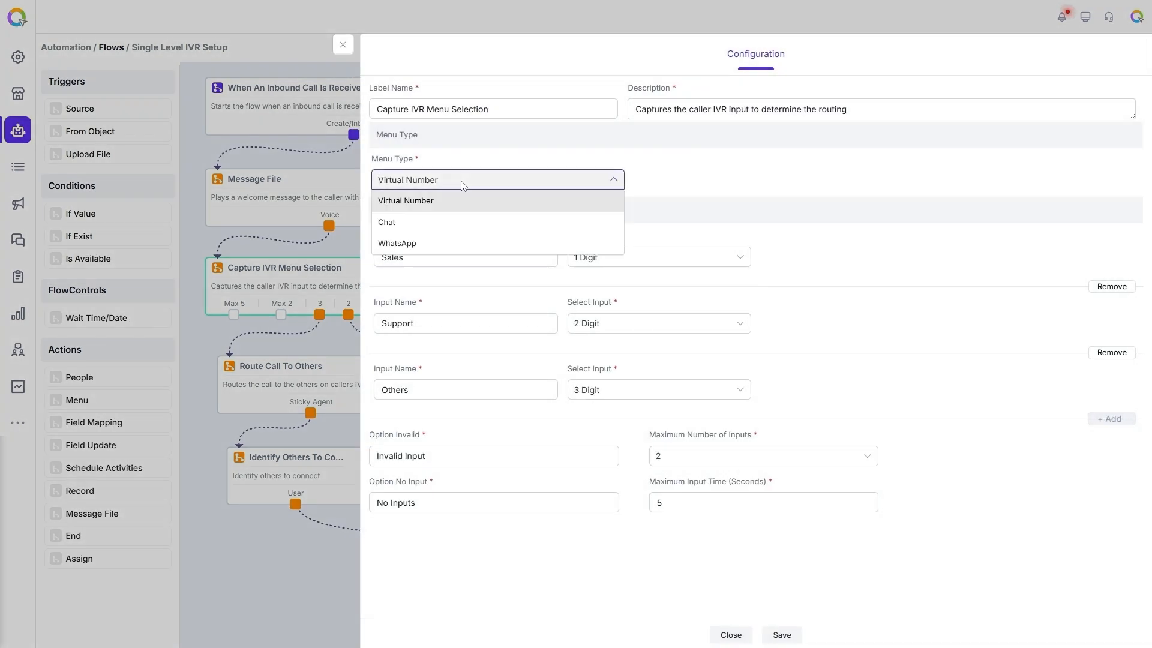
{"action": "left_click", "coordinate": [414, 204]}
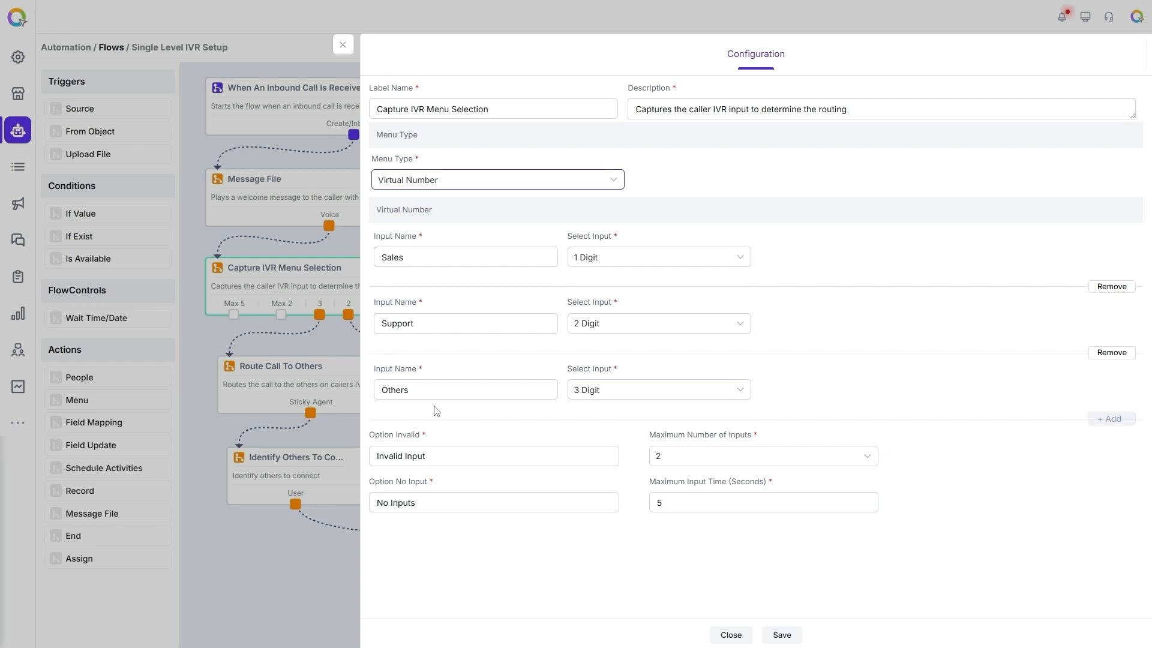
{"action": "left_click", "coordinate": [696, 457]}
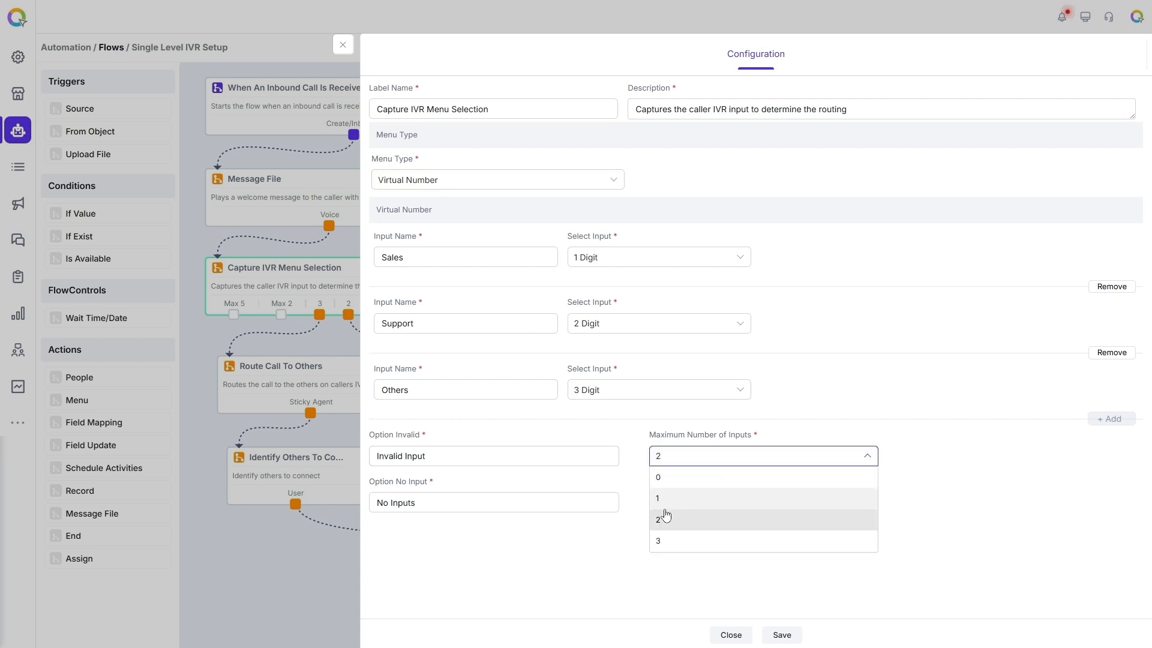
{"action": "left_click", "coordinate": [917, 454]}
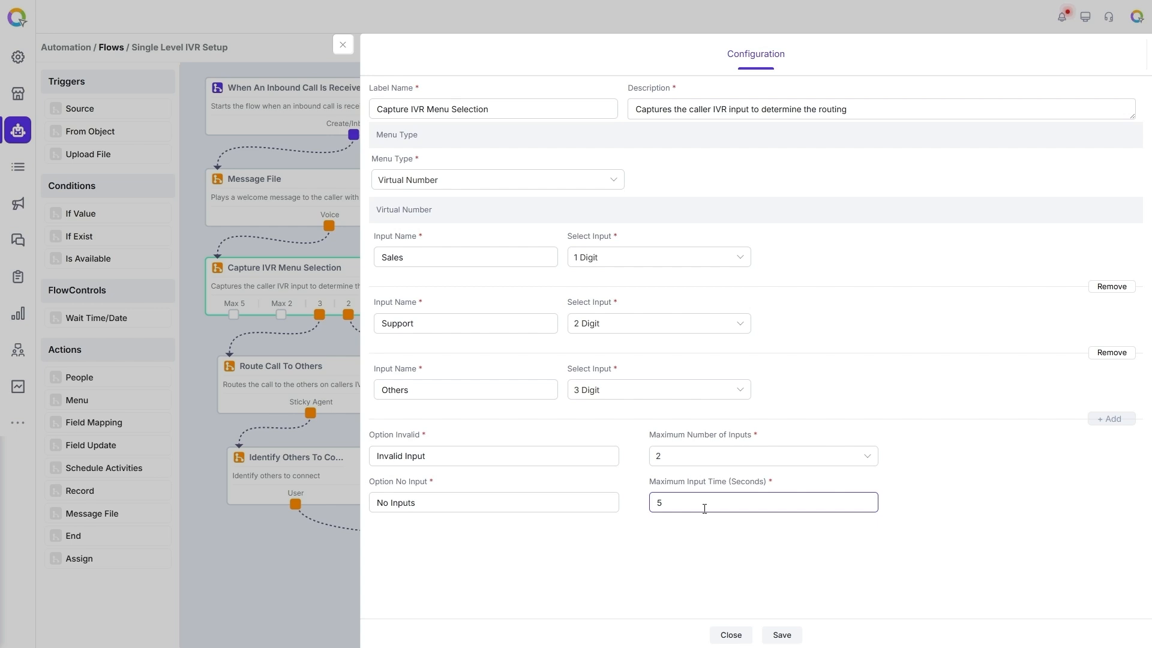
{"action": "left_click", "coordinate": [782, 636]}
- Inspect how the digit outputs of Capture IVR Menu Selection connect to the department routing nodes
{"action": "left_click_drag", "start_coordinate": [377, 315], "coordinate": [436, 358]}
{"action": "left_click_drag", "start_coordinate": [319, 314], "coordinate": [230, 354]}
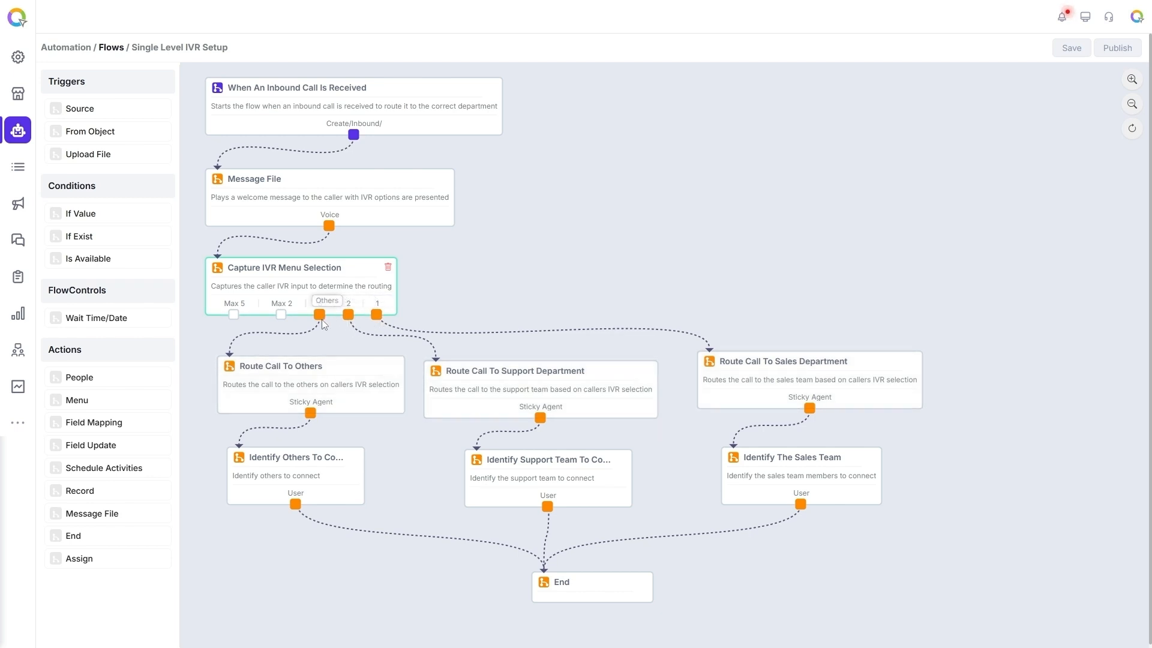
- Review the configuration of the Route Call To Sales Department node, including its description and Sticky Agent option, and close it unchanged
{"action": "left_click", "coordinate": [786, 362]}
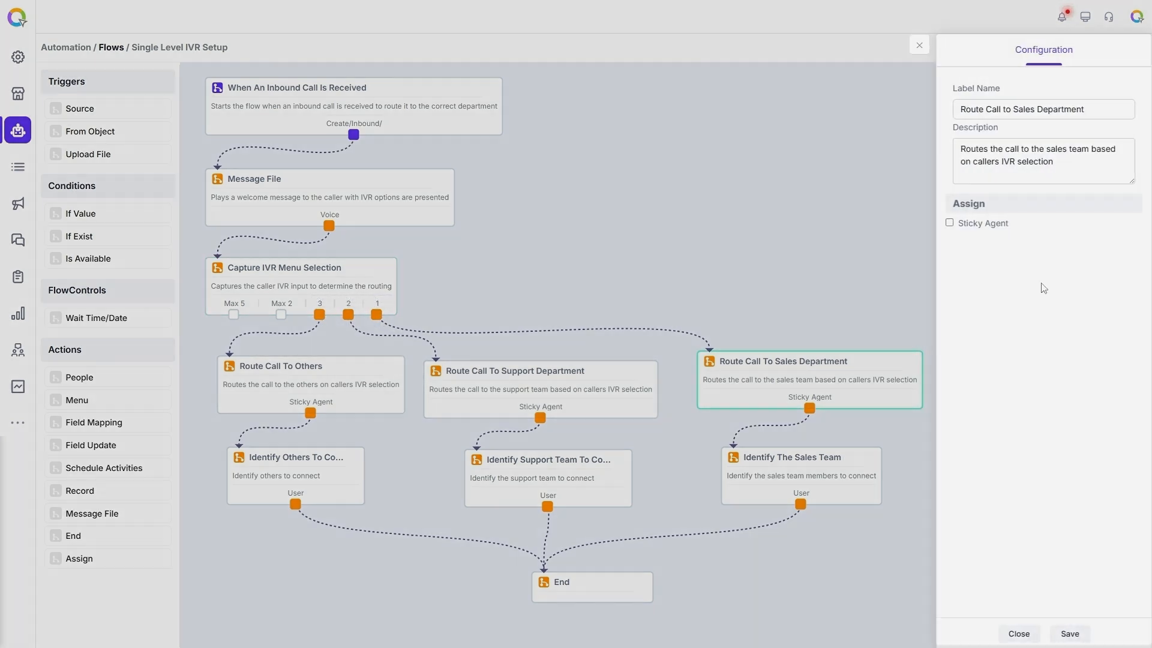
{"action": "left_click", "coordinate": [1054, 177]}
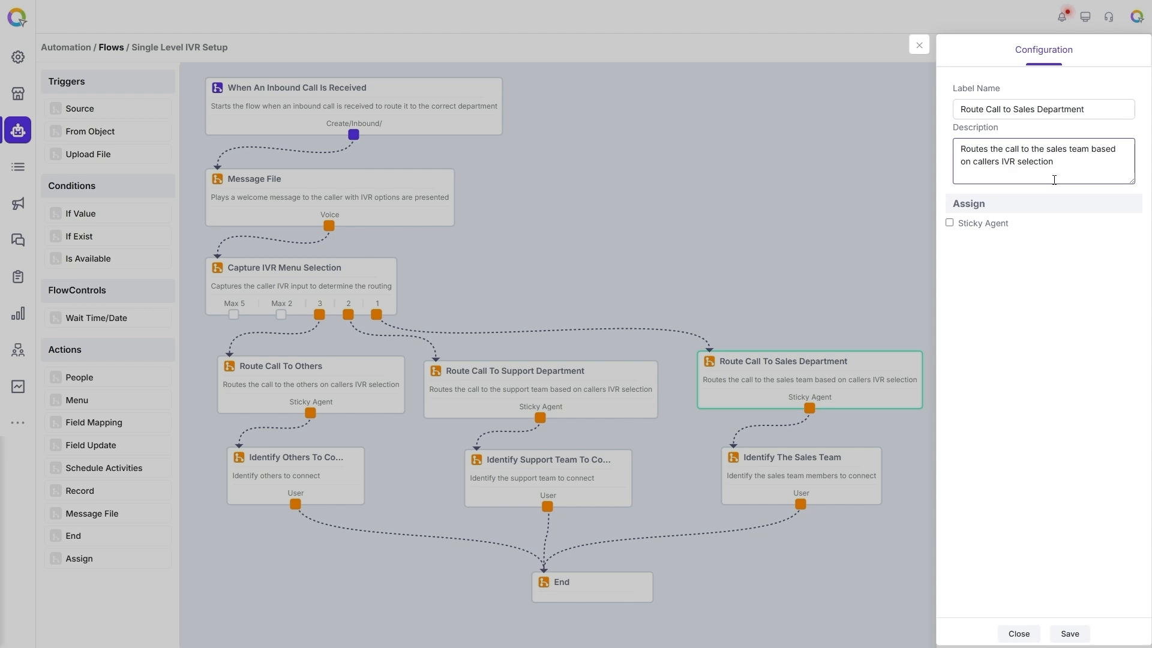
{"action": "left_click", "coordinate": [919, 45]}
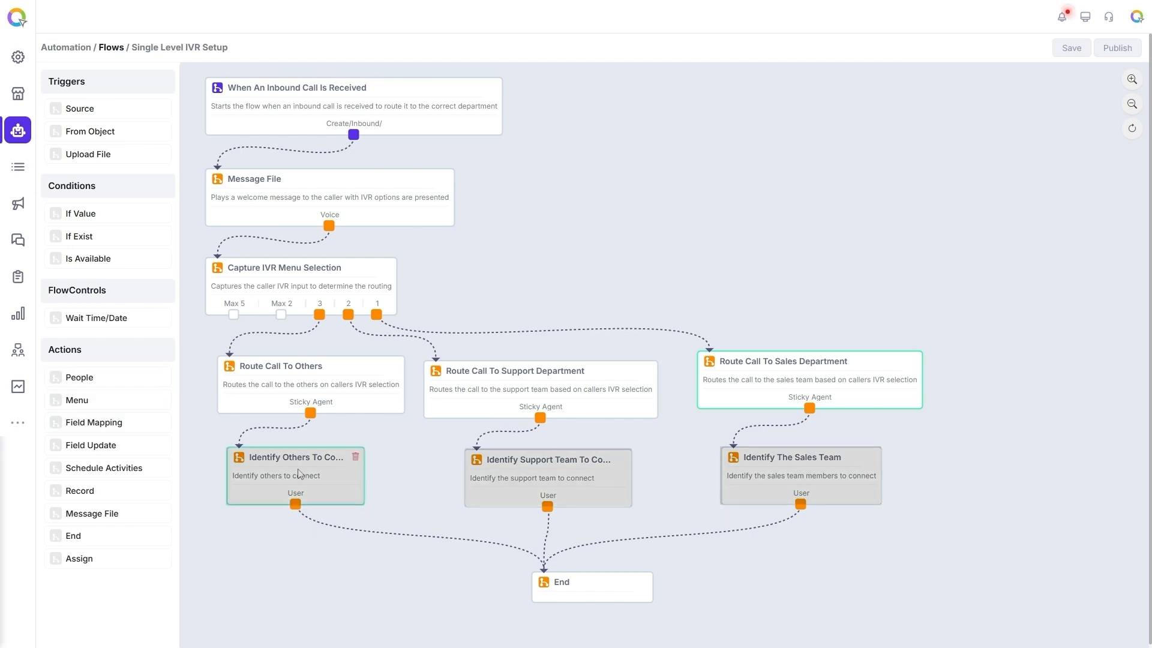
- Review the people type, selected users and user field type of the Identify The Sales Team node, and close it without saving
{"action": "left_click", "coordinate": [783, 459]}
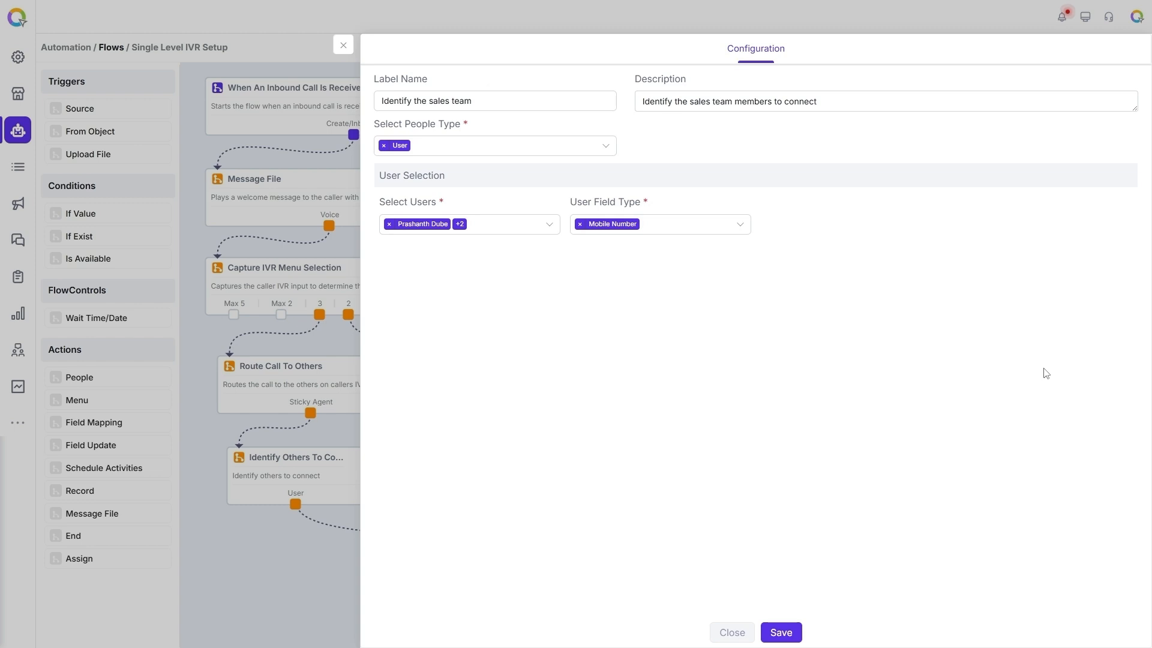
{"action": "left_click", "coordinate": [517, 147]}
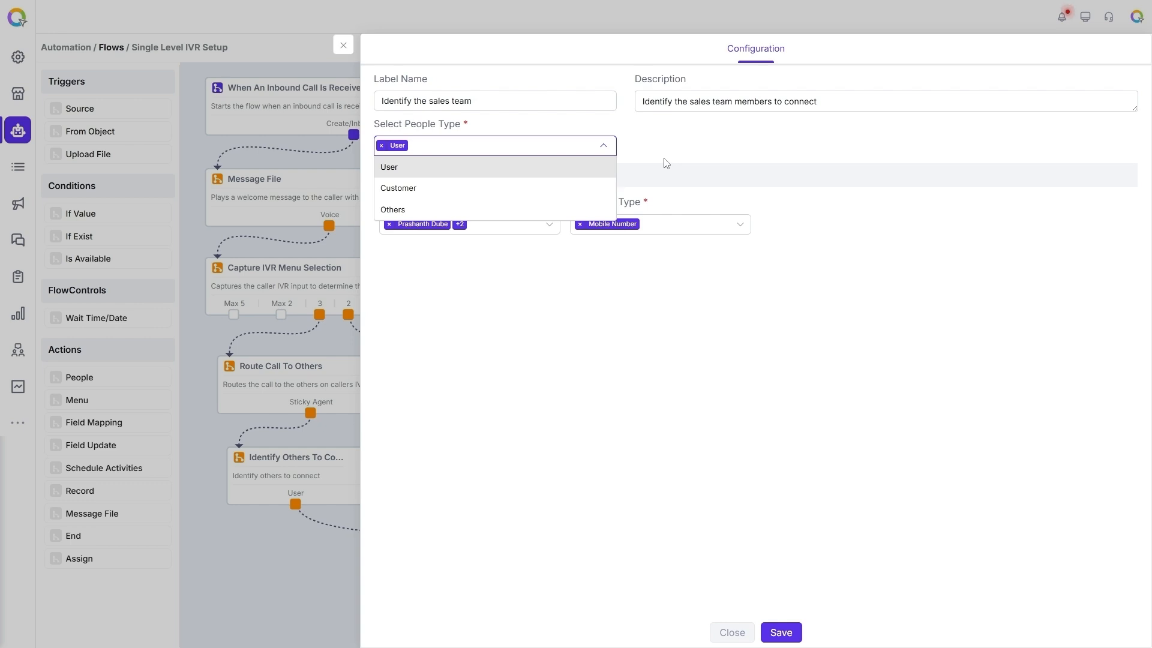
{"action": "left_click", "coordinate": [493, 226]}
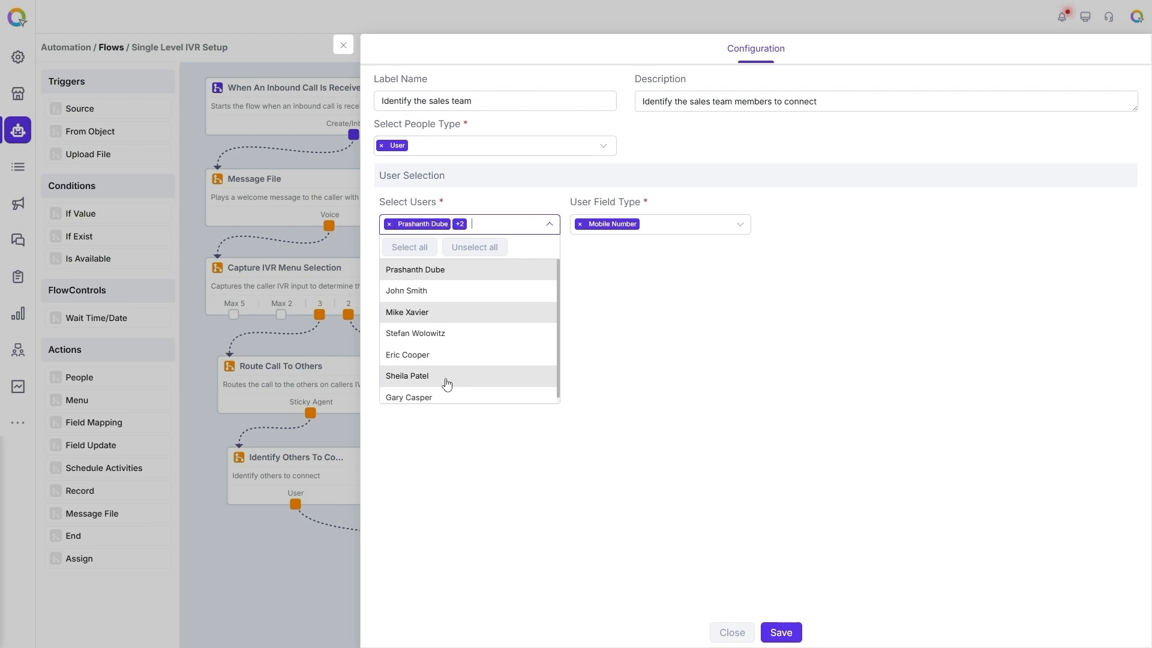
{"action": "left_click", "coordinate": [668, 249]}
{"action": "left_click", "coordinate": [680, 231]}
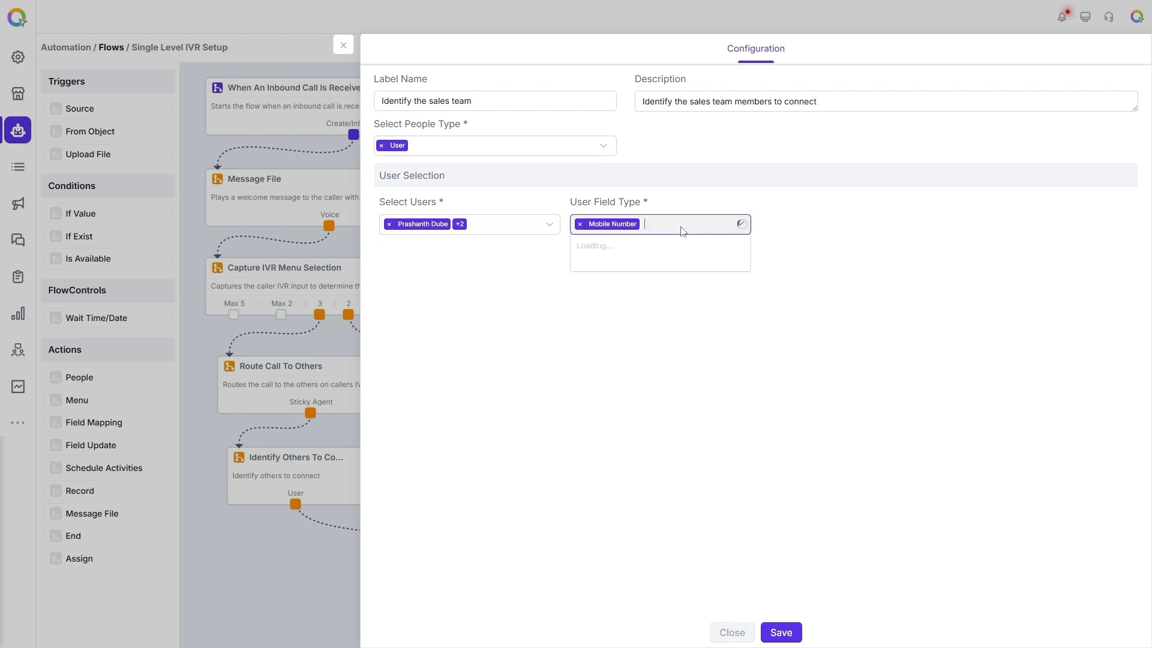
{"action": "left_click", "coordinate": [810, 246]}
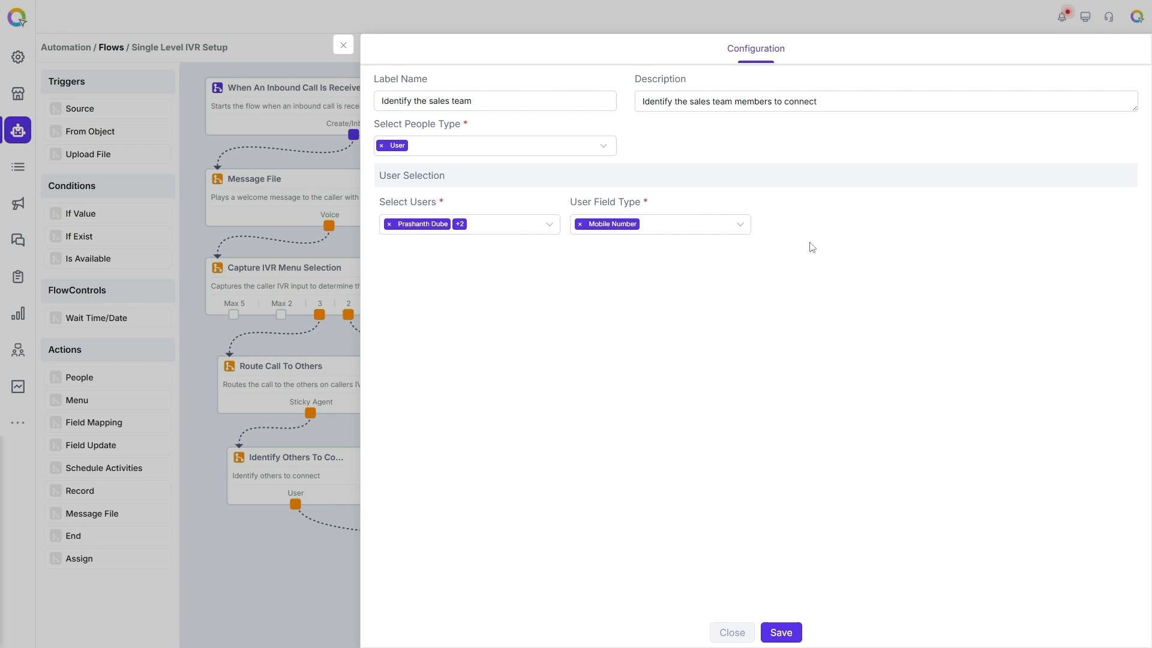
{"action": "left_click", "coordinate": [729, 637]}
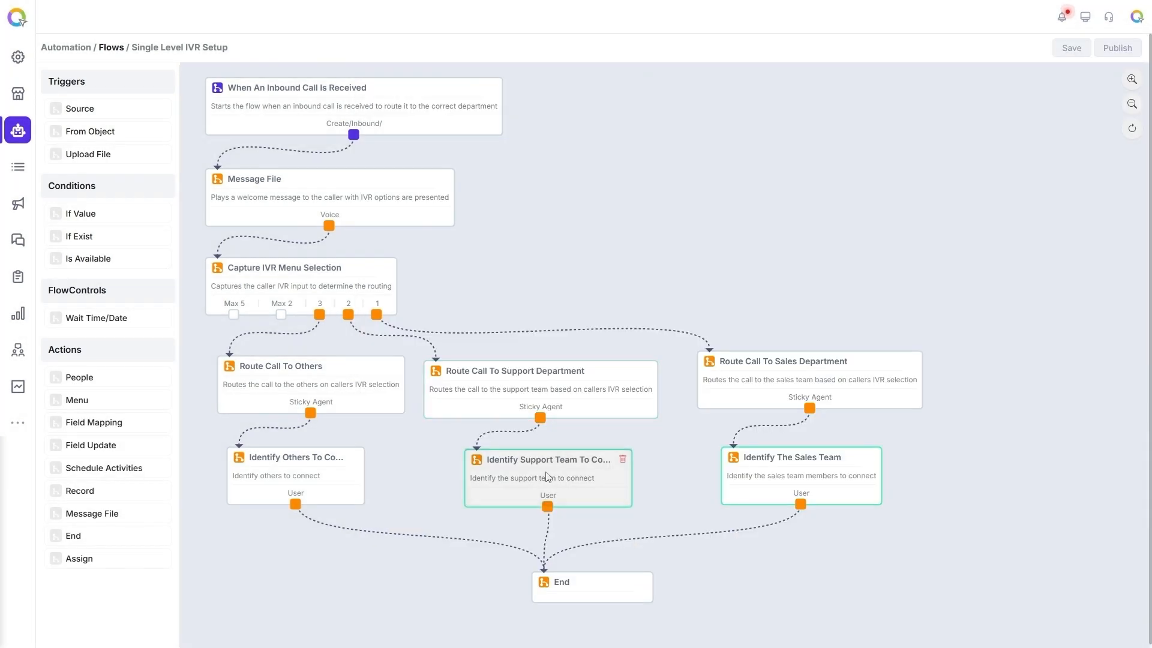
- Check which users are selected in the node that identifies the support team, and close its configuration
{"action": "left_click", "coordinate": [547, 476]}
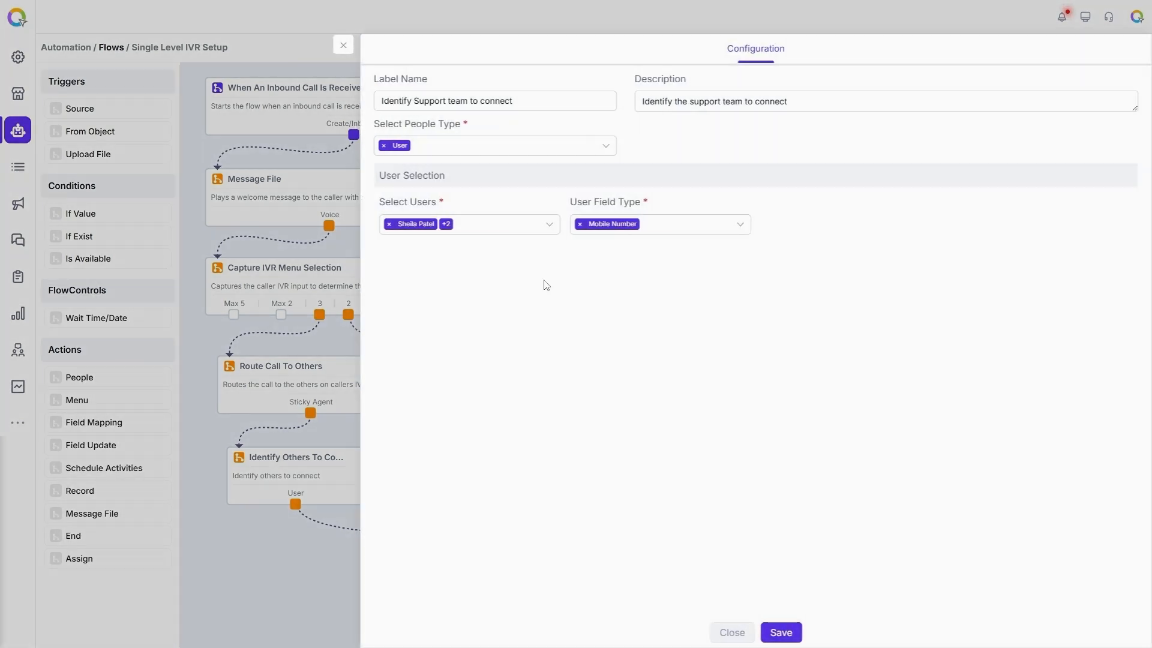
{"action": "left_click", "coordinate": [495, 232]}
{"action": "left_click", "coordinate": [343, 46]}
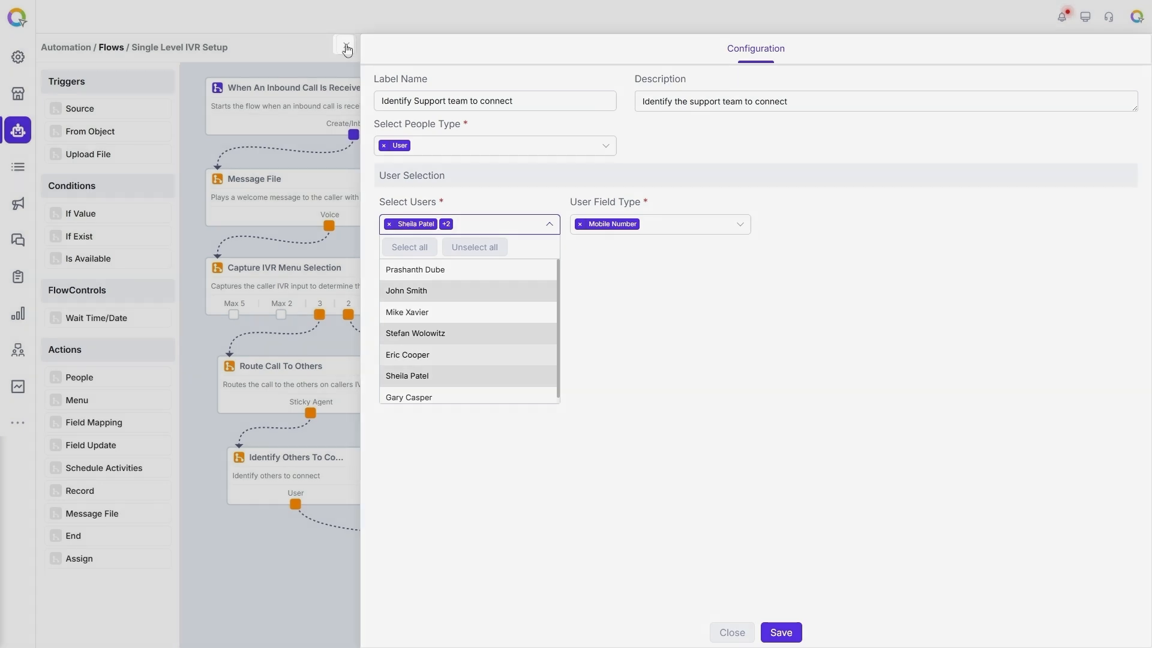
- Check which users are selected in the node that identifies others to connect, and close its configuration
{"action": "left_click", "coordinate": [313, 459]}
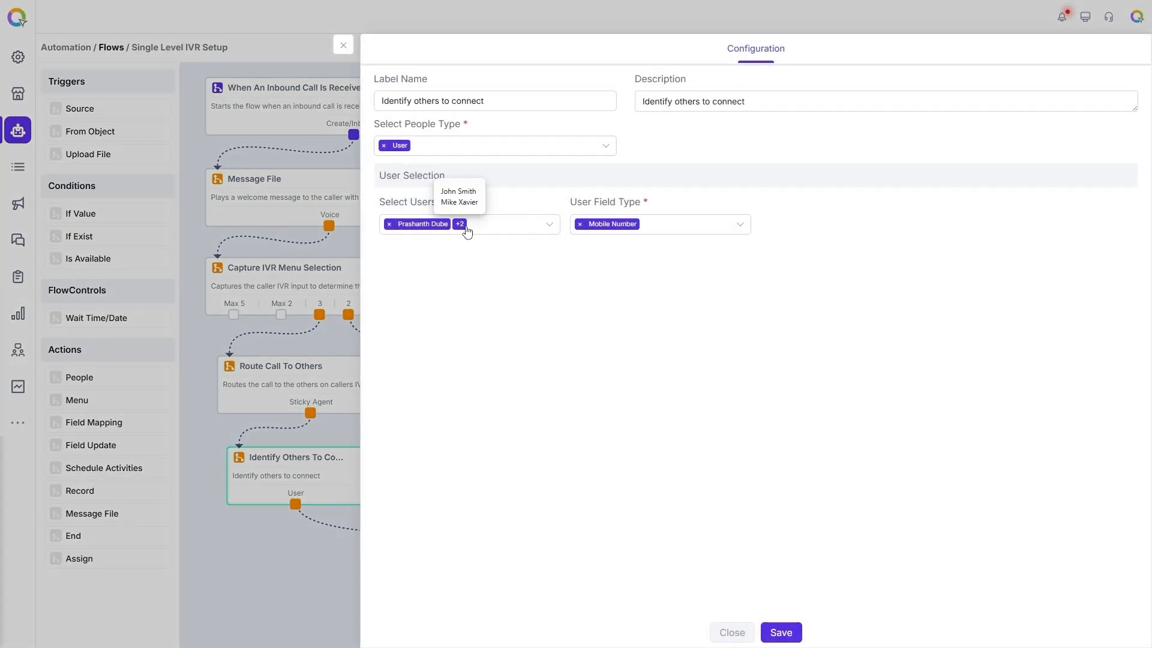
{"action": "left_click", "coordinate": [493, 229]}
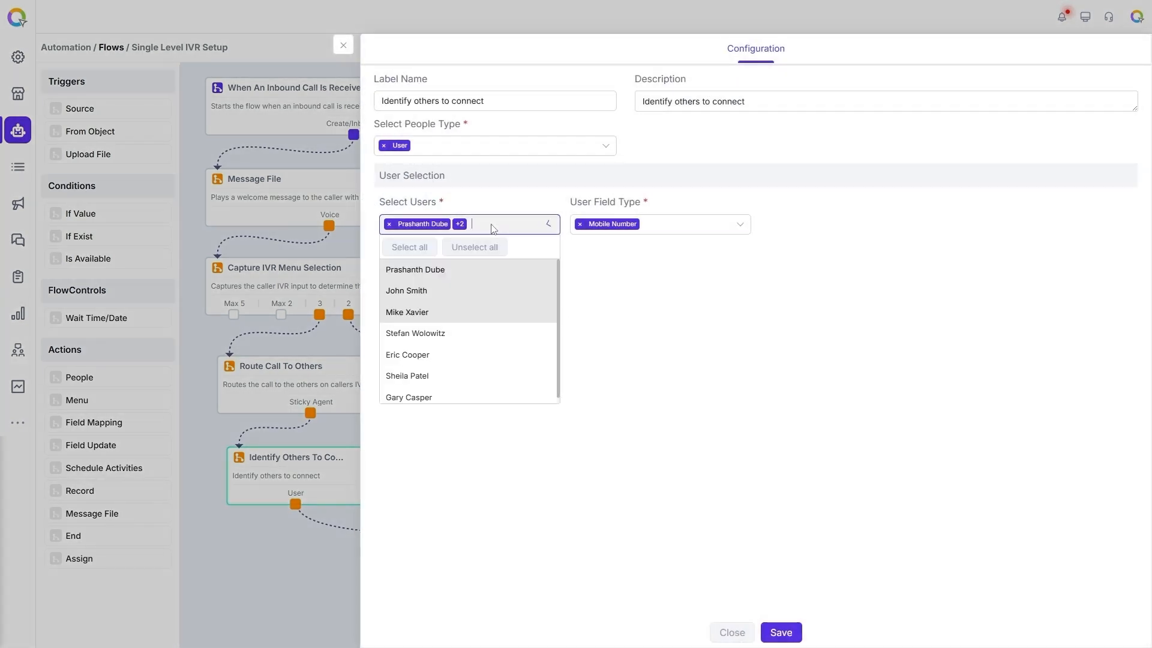
{"action": "left_click", "coordinate": [686, 326]}
{"action": "left_click", "coordinate": [344, 47]}
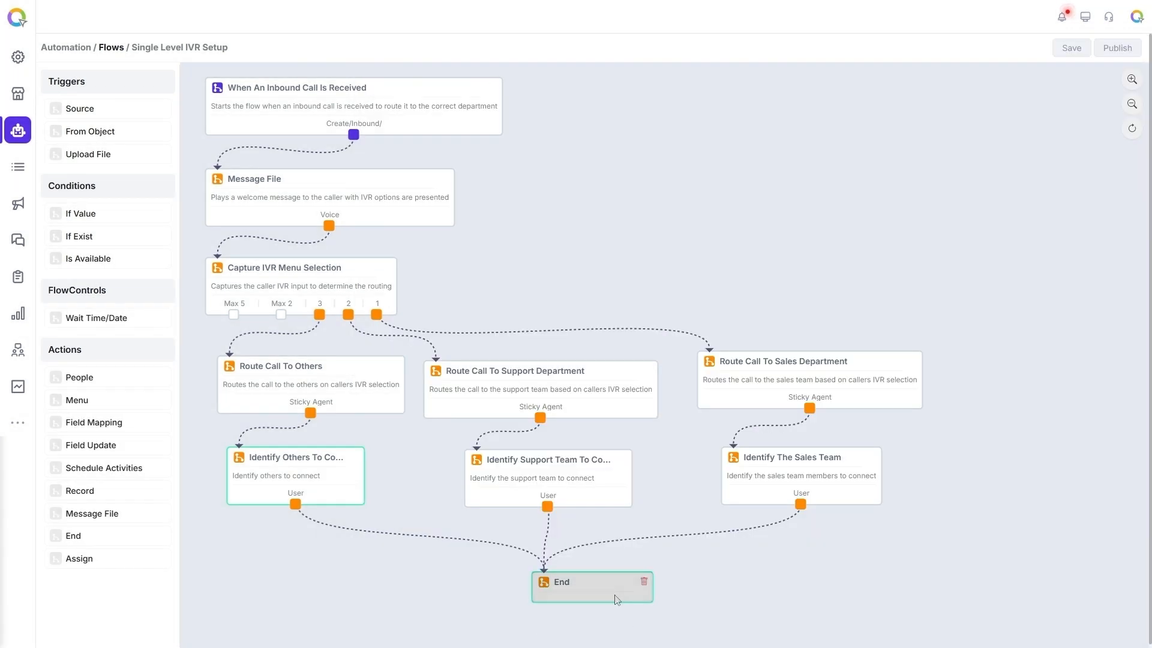